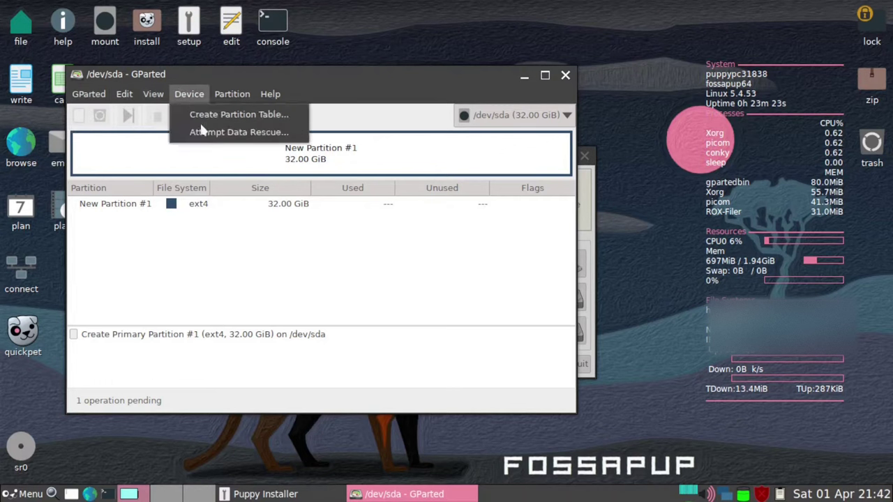
Apply the pending creation of the 32 GiB ext4 primary partition on /dev/sda without saving the operation details
left_click(332, 131)
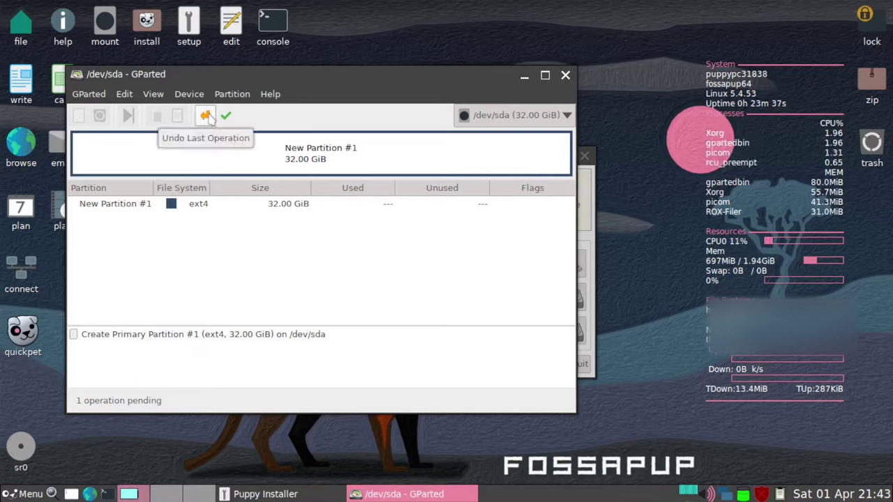
left_click(225, 116)
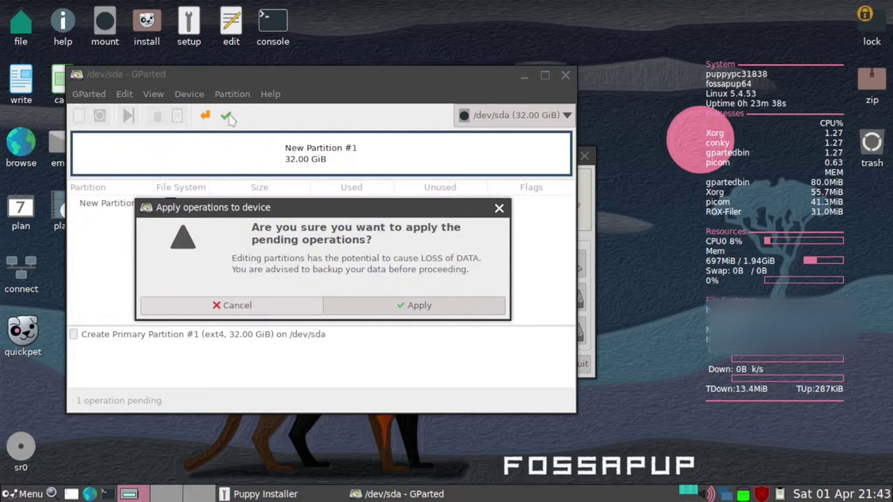
left_click(389, 310)
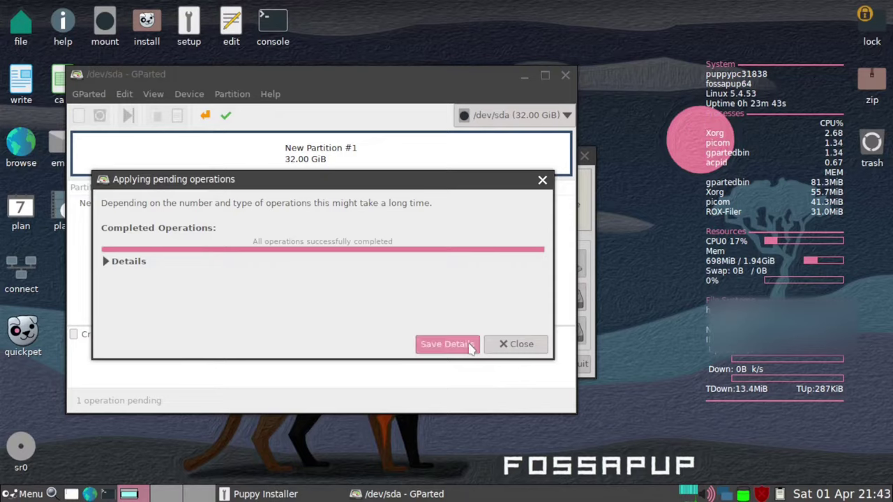
left_click(446, 344)
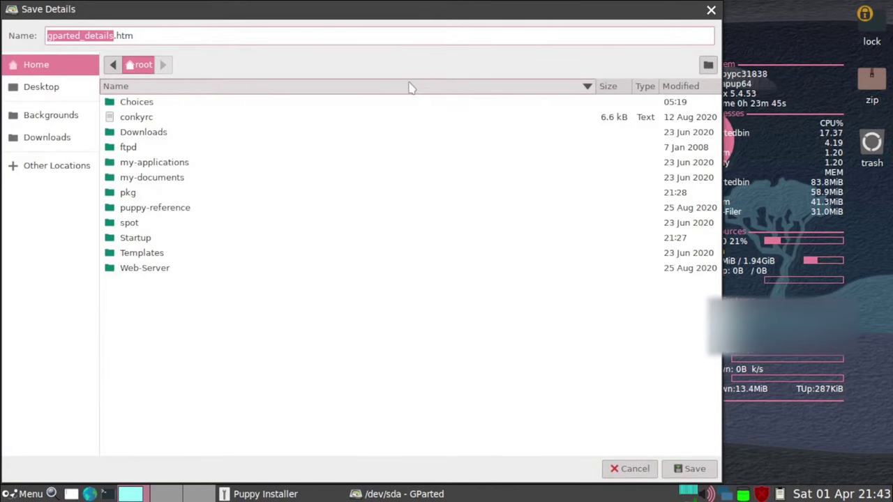
left_click(713, 11)
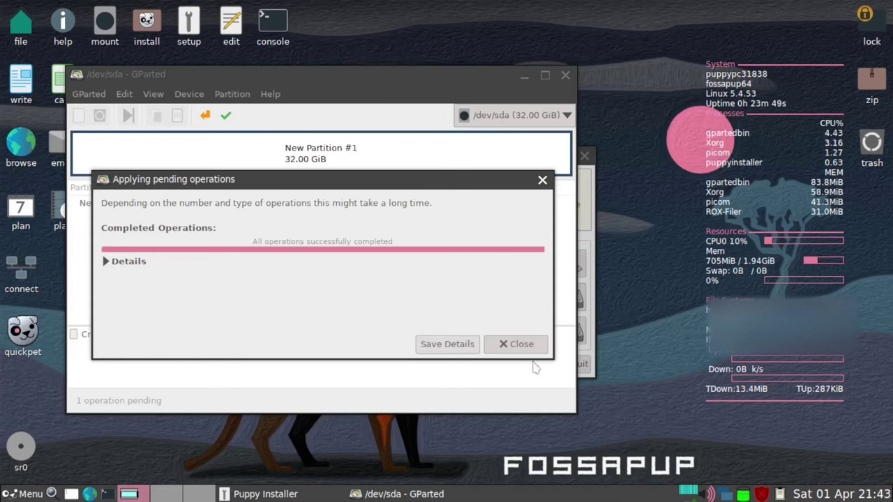
left_click(518, 344)
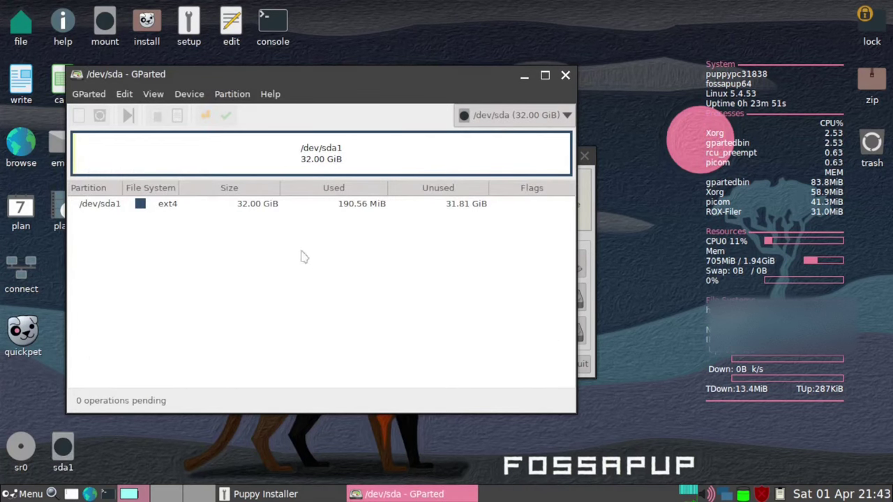
Enable the boot flag on the /dev/sda1 partition
right_click(265, 203)
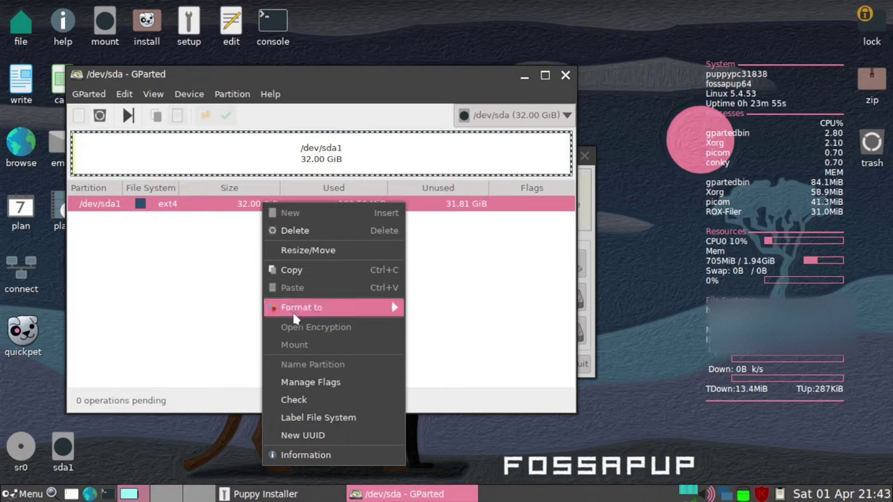
left_click(307, 382)
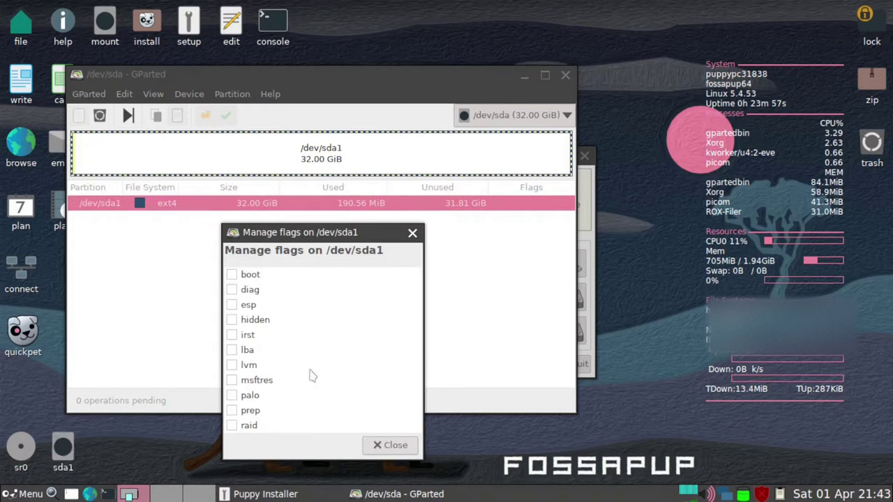
left_click(231, 275)
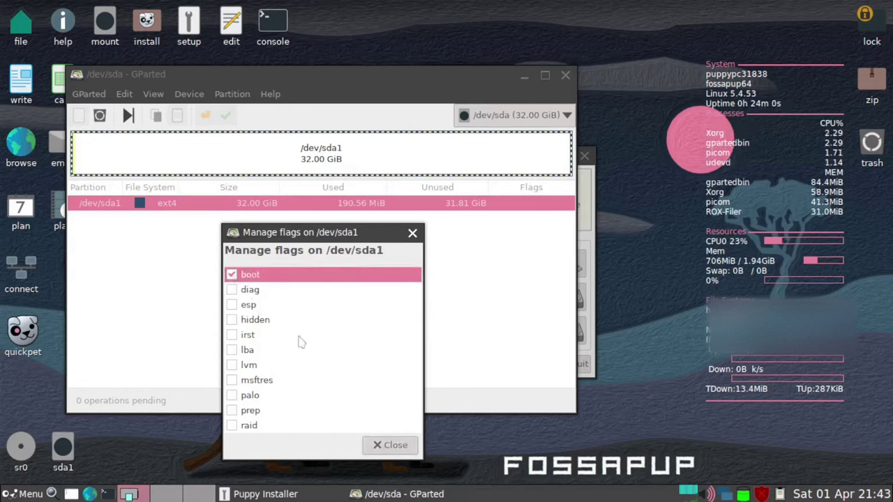
left_click(396, 445)
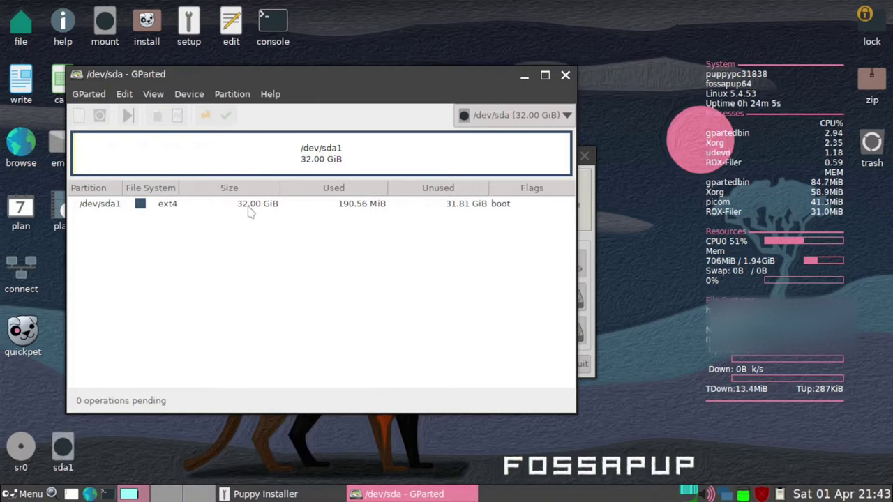
left_click(235, 95)
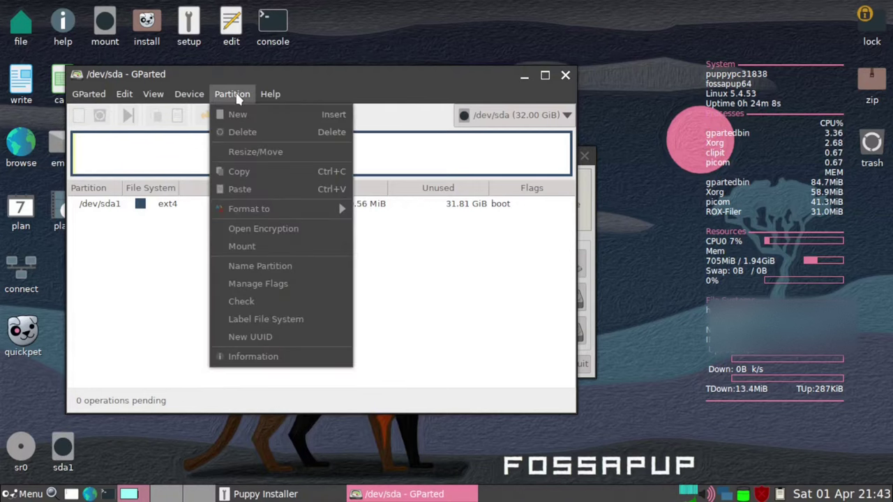
left_click(175, 340)
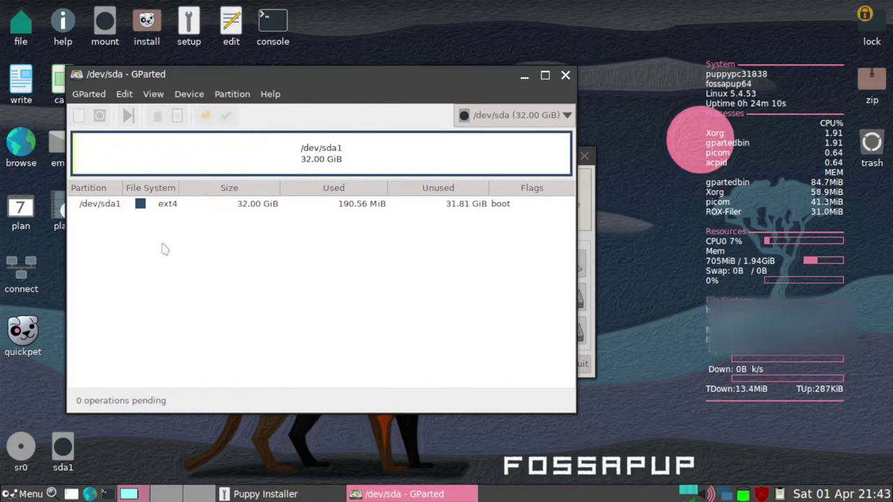
left_click(153, 94)
left_click(270, 93)
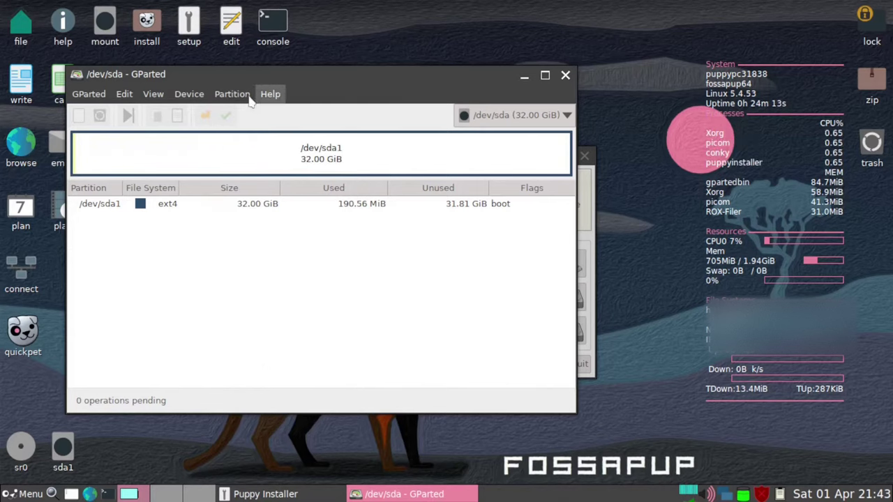
left_click(235, 94)
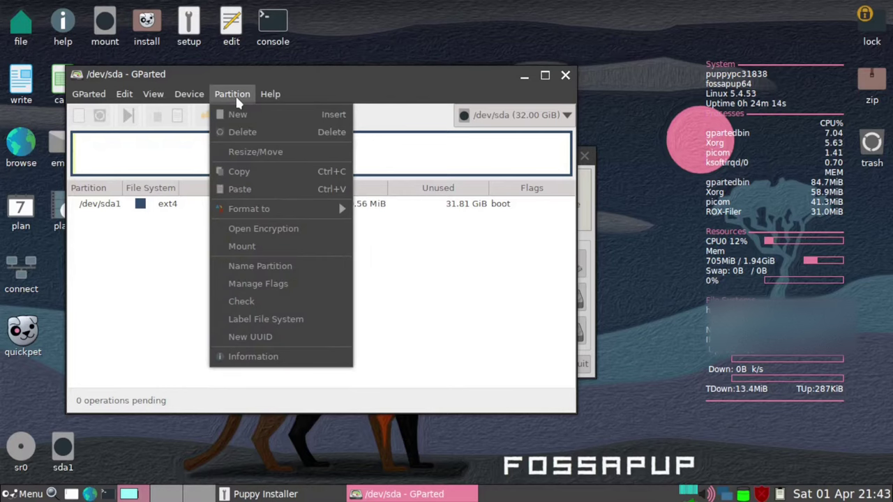
left_click(469, 336)
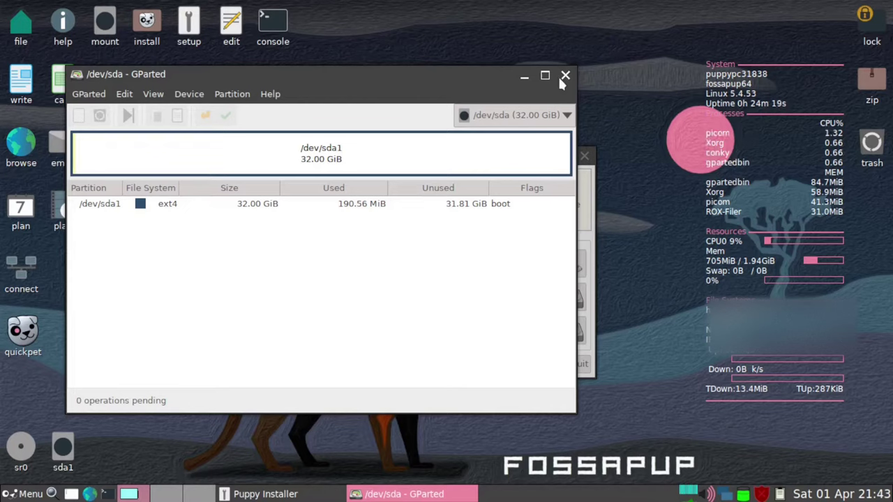
left_click(125, 96)
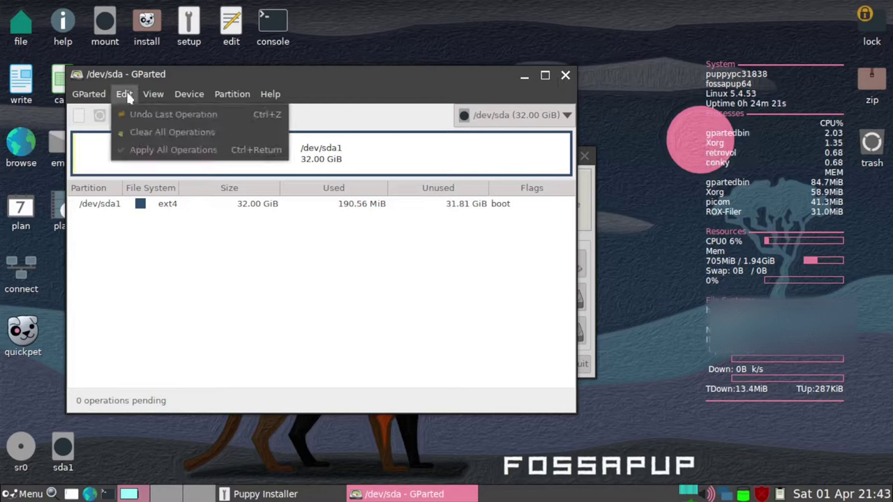
left_click(151, 95)
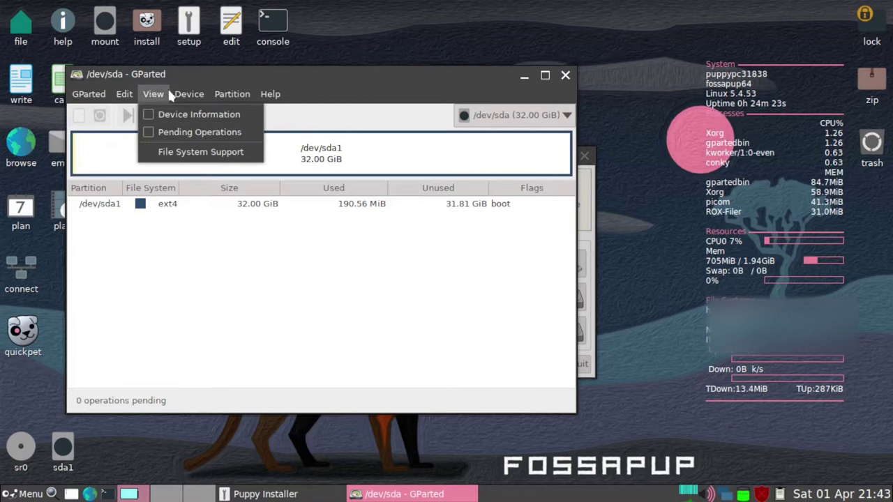
mouse_move(179, 98)
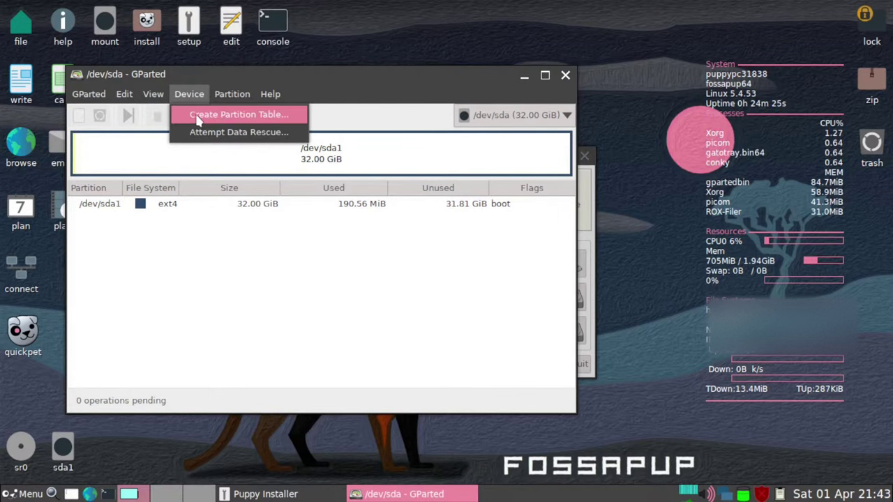
Close GParted and install Puppy to partition sda1 of the sda hard disk, keeping the folder name fossapup649.5frugal
left_click(565, 74)
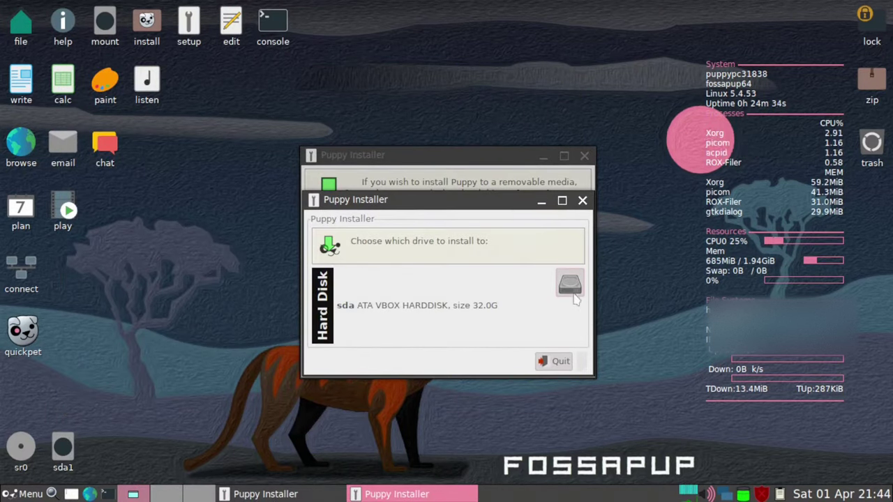
left_click(568, 284)
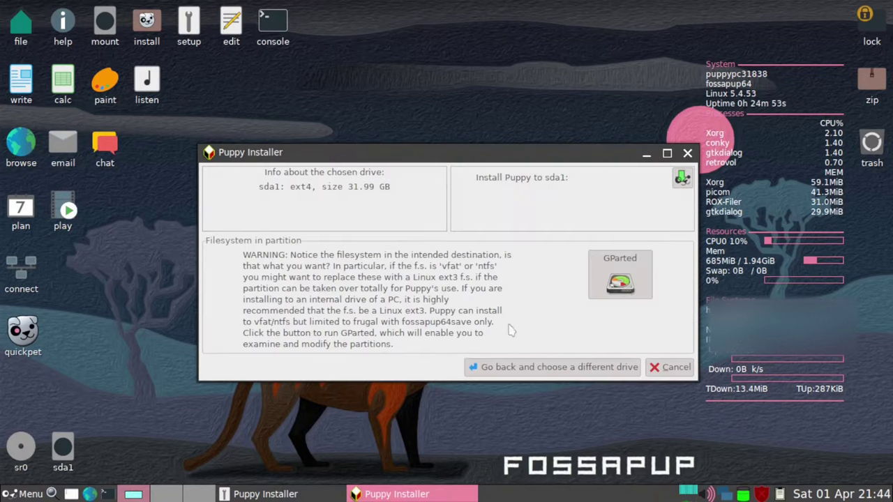
left_click(683, 178)
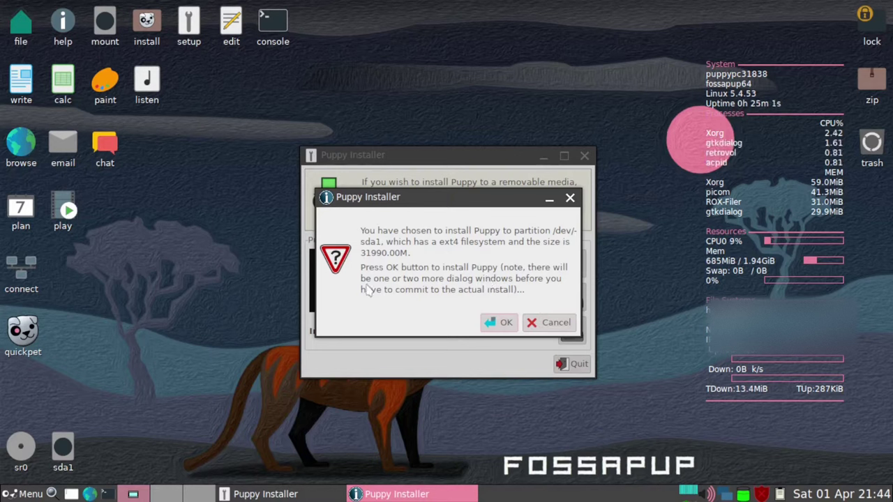
left_click(501, 322)
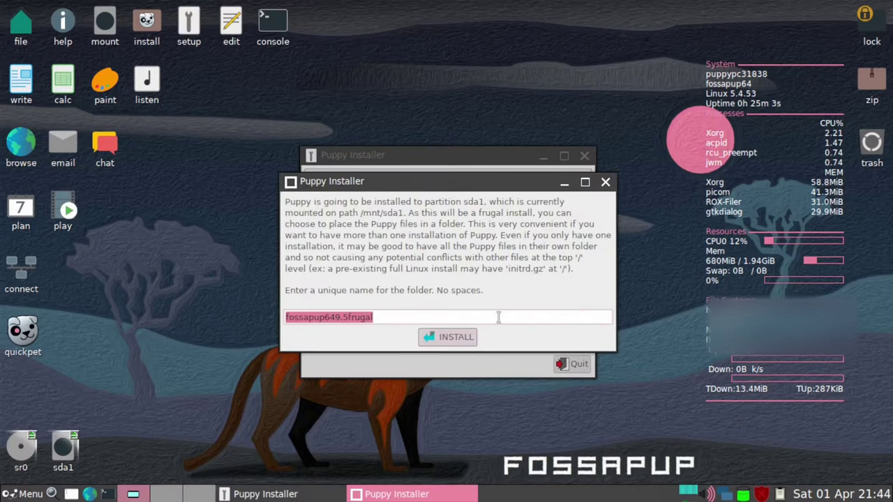
left_click(454, 338)
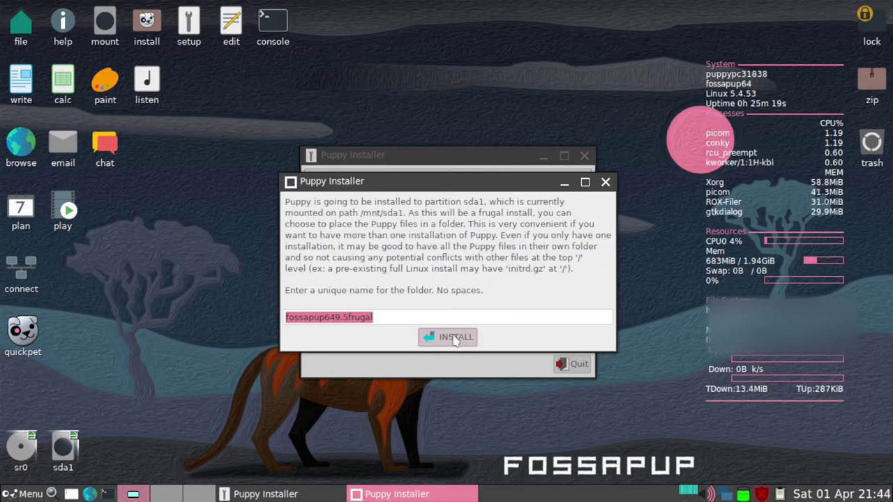
left_click(454, 338)
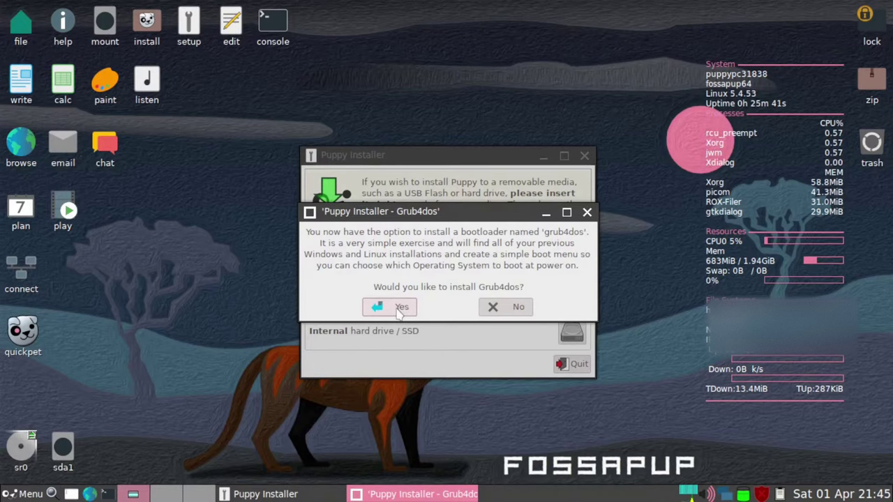
Choose to install the Grub4dos boot loader on sda with the single page menu option enabled
left_click(400, 307)
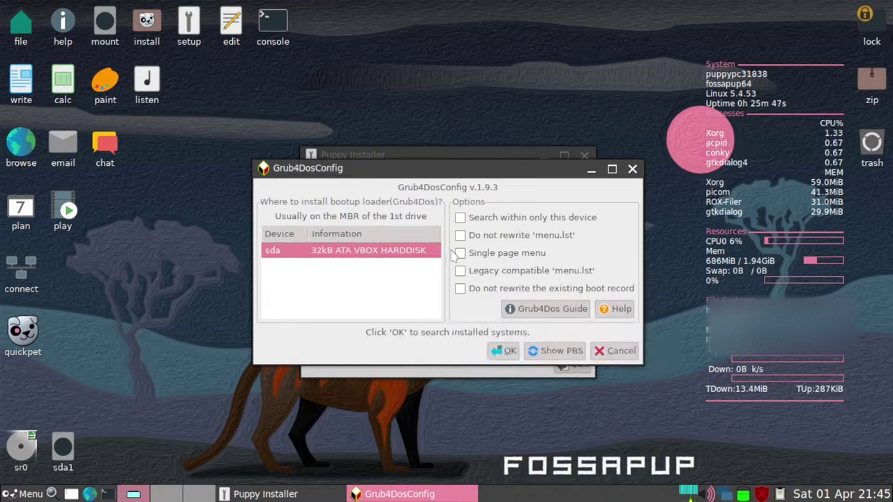
left_click(459, 254)
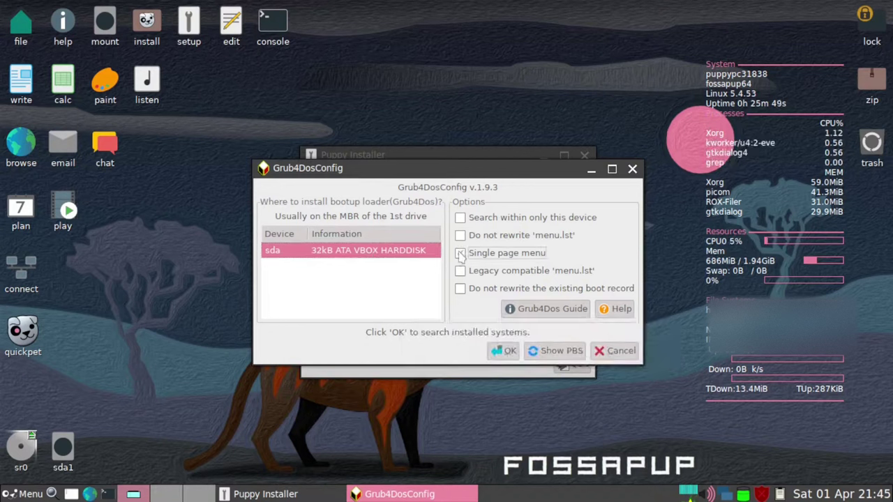
left_click(460, 254)
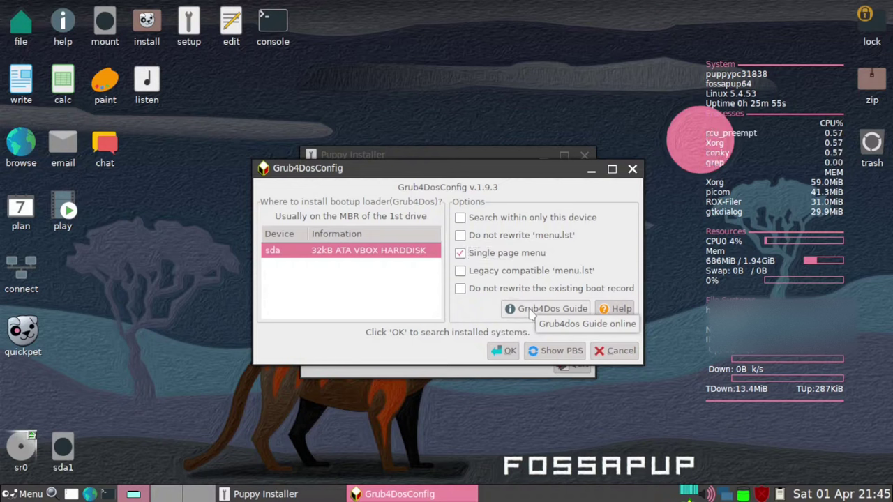
left_click(511, 352)
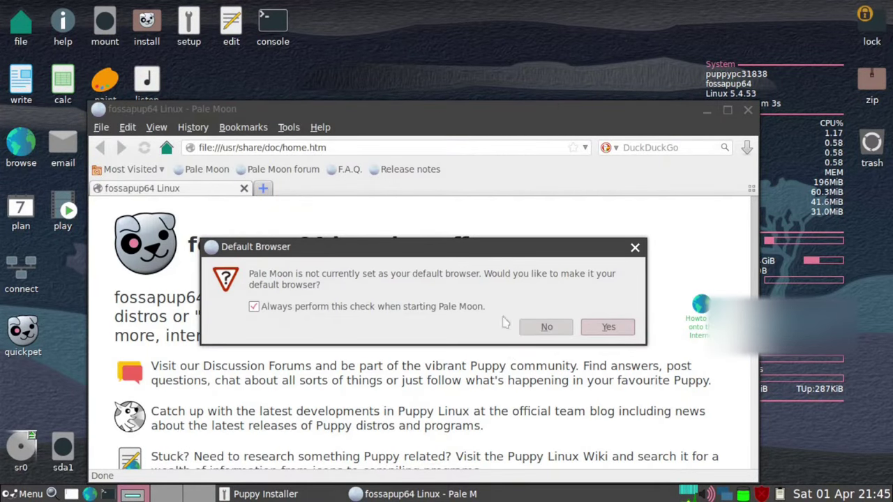
Make Pale Moon the default browser and minimize its window
left_click(597, 333)
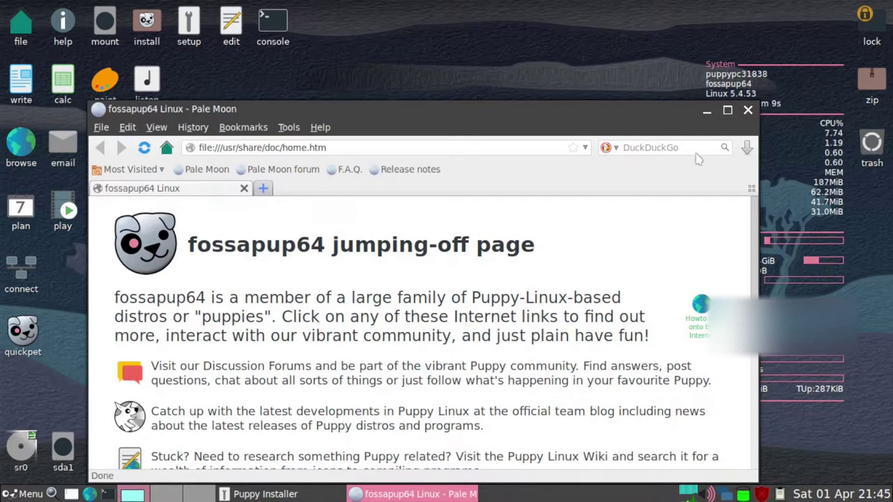
left_click(706, 113)
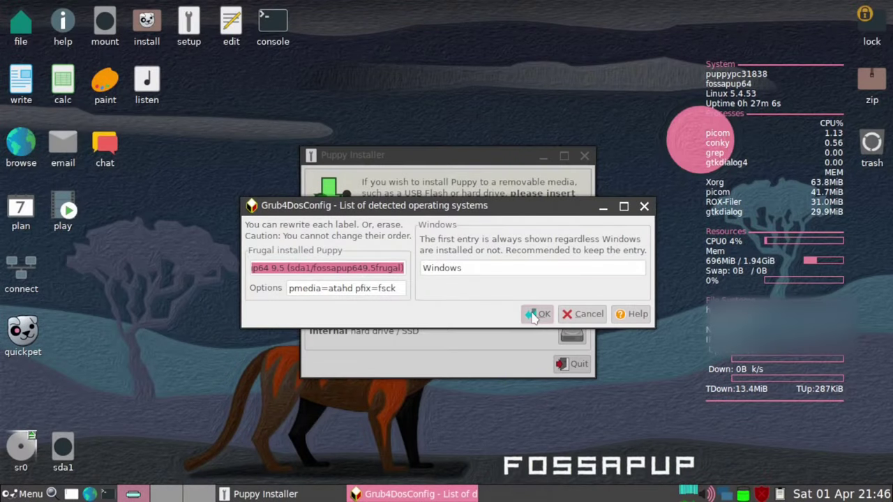
Install Grub4Dos on the MBR of sda with the listed operating system entries unchanged, and finish the Puppy installation
left_click(534, 316)
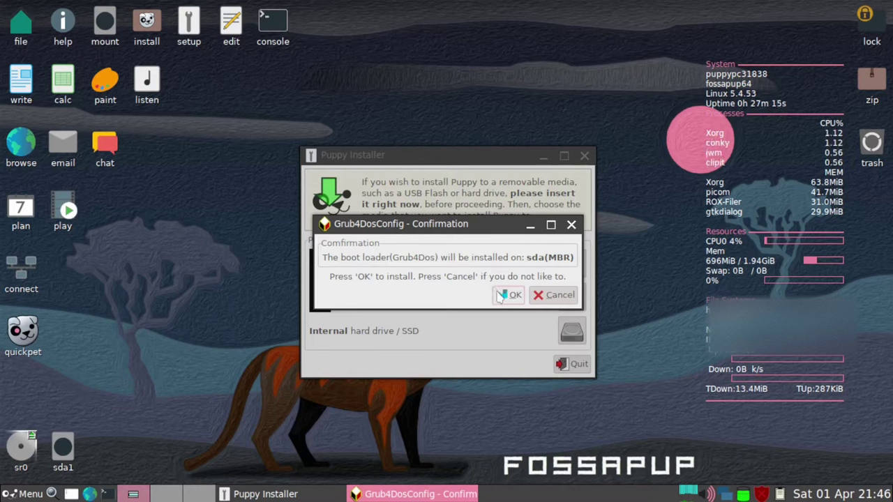
left_click(507, 295)
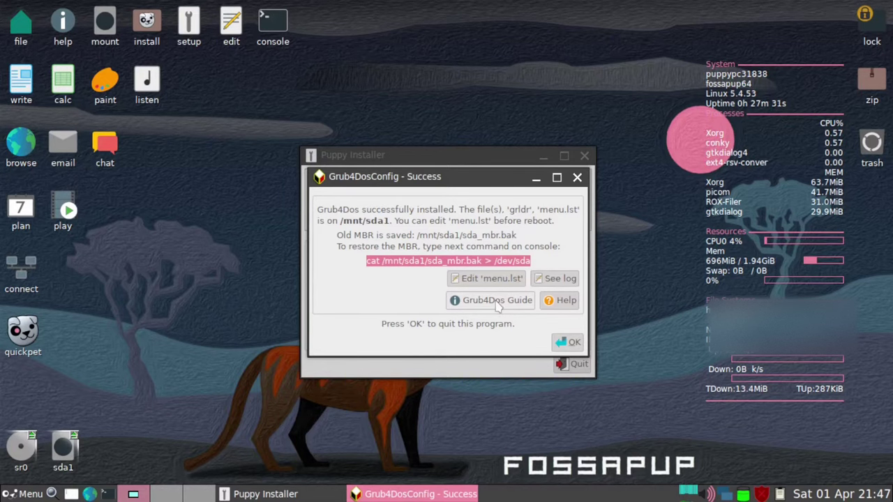
left_click(568, 342)
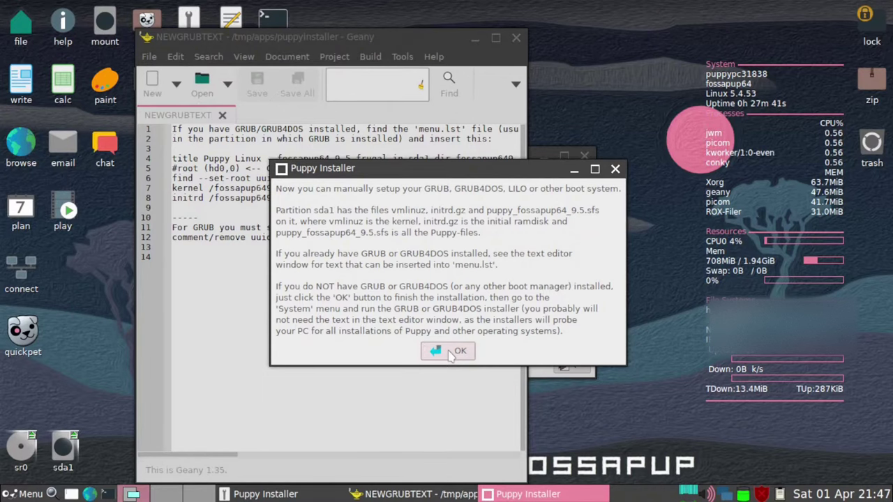
left_click(450, 351)
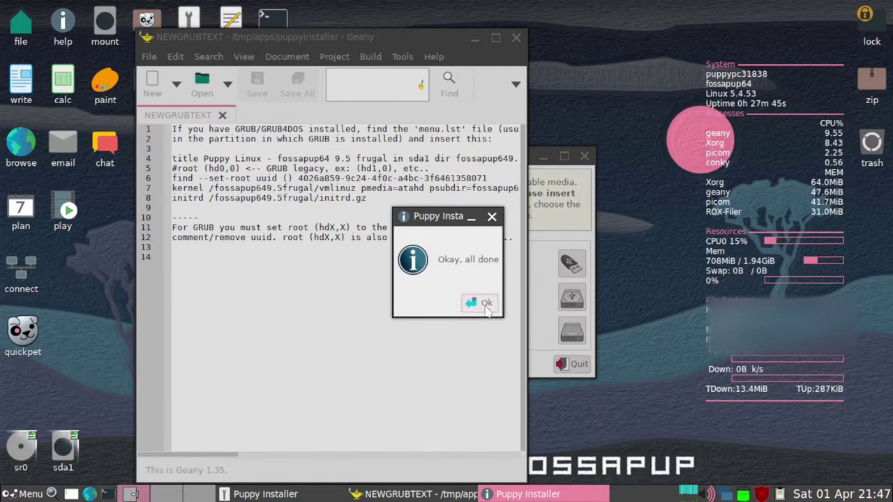
left_click(486, 305)
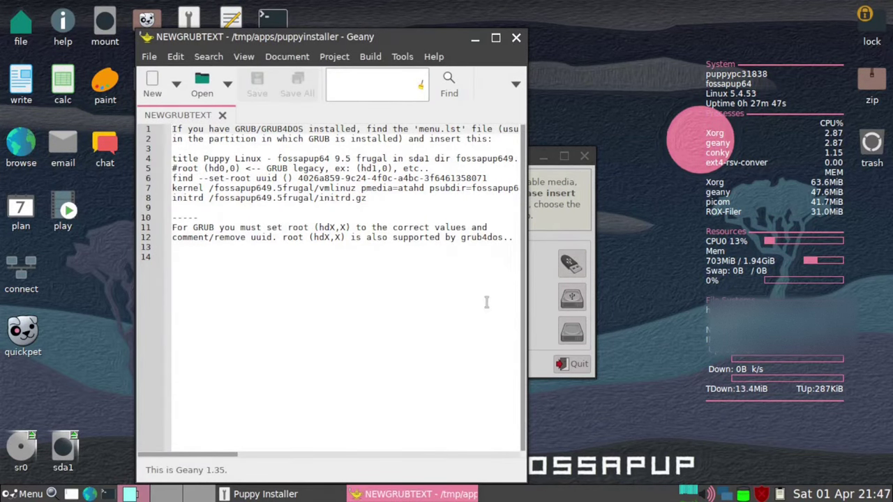
Close the GRUB text, then save the session in a folder on sda1 with the custom name 12, without creating a swap file
left_click(517, 37)
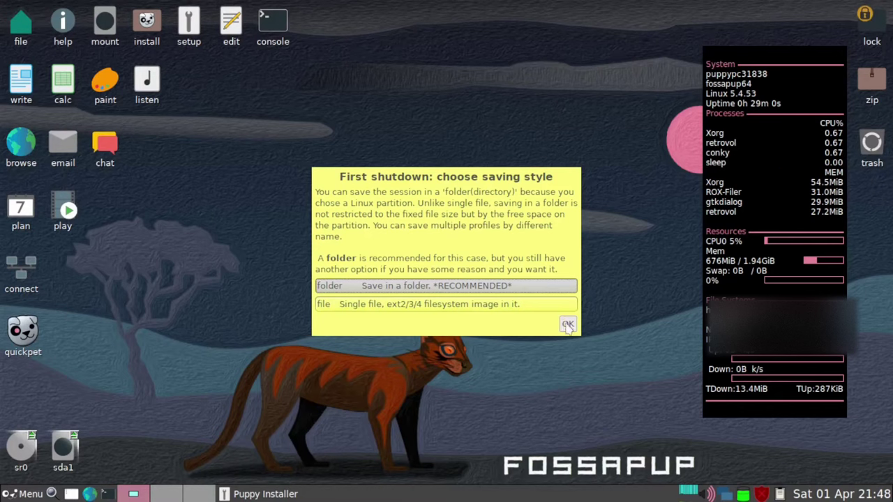
left_click(568, 325)
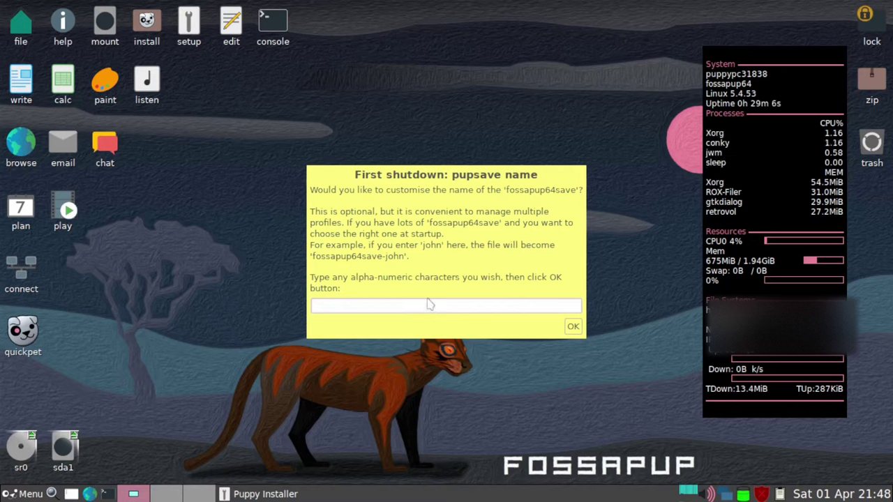
type("12")
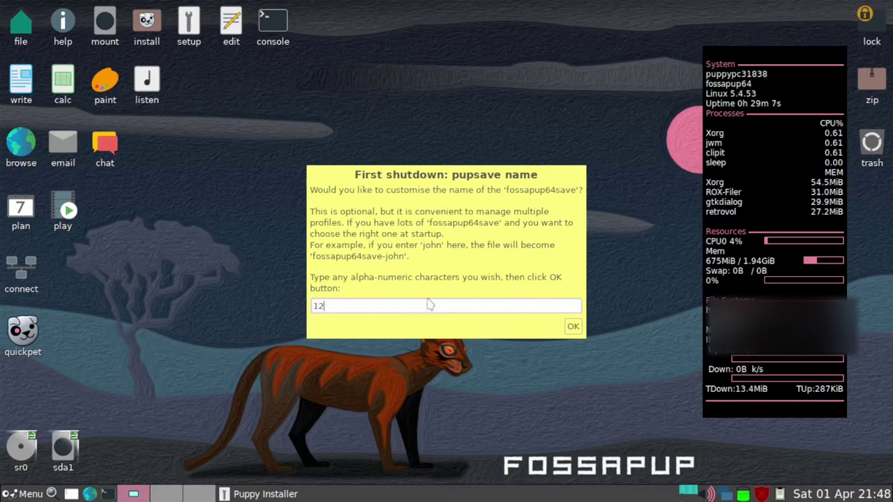
left_click(572, 326)
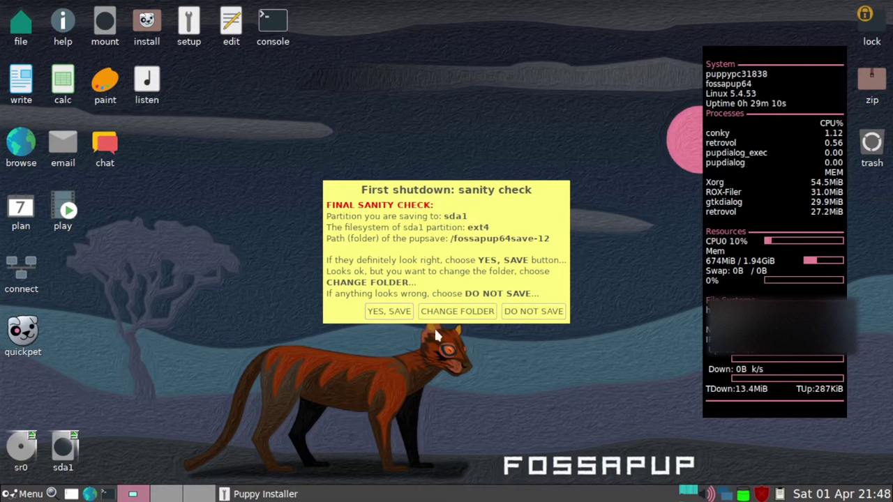
left_click(399, 311)
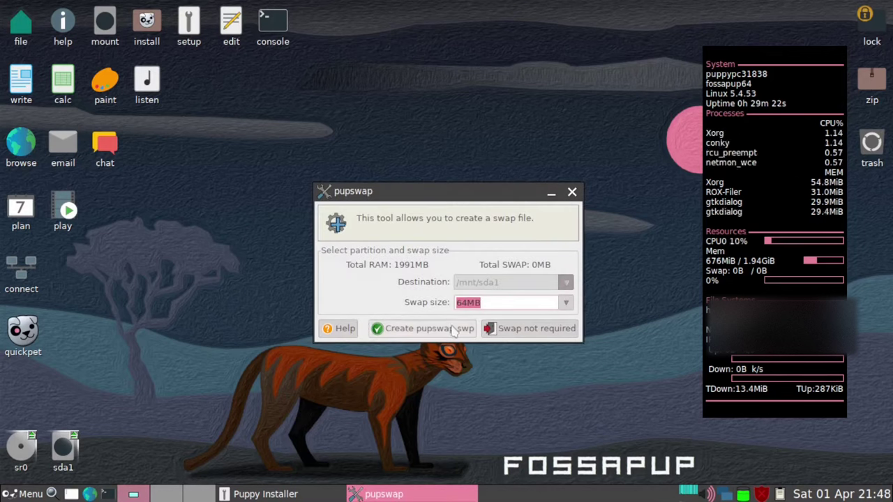
left_click(520, 334)
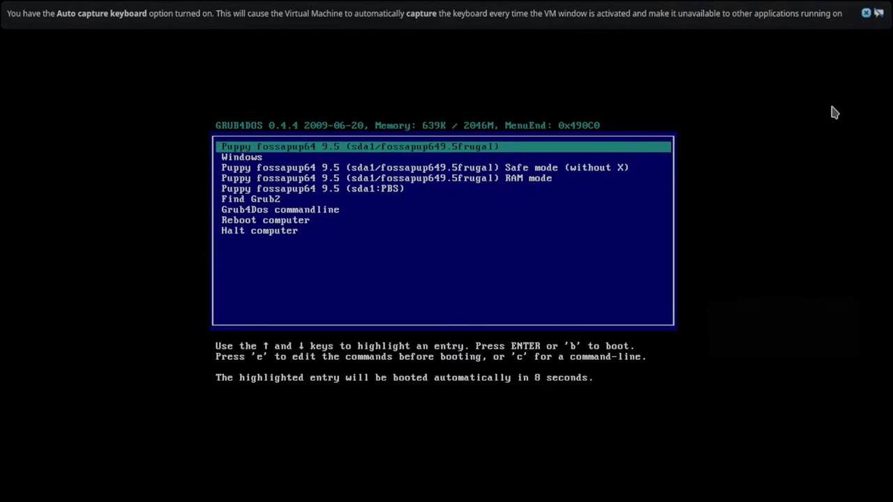
Boot the Puppy fossapup64 9.5 (sda1/fossapup649.5frugal) entry and dismiss the virtual machine notices
left_click(868, 13)
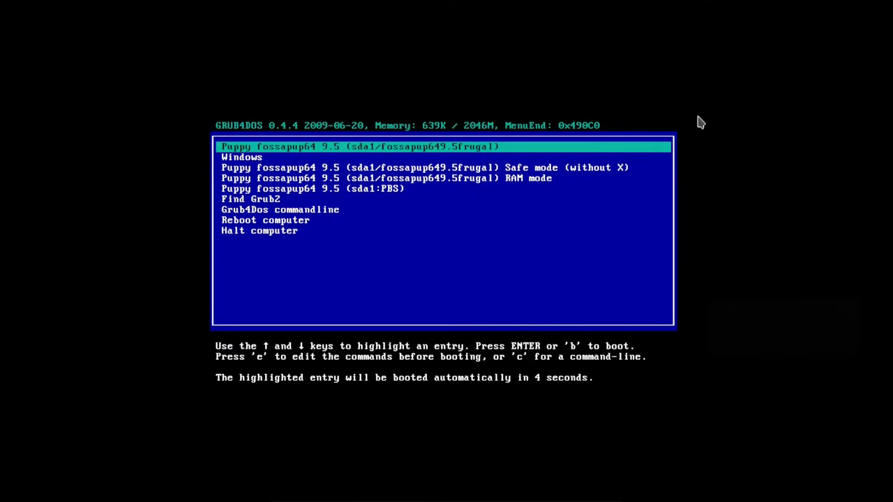
key("Down")
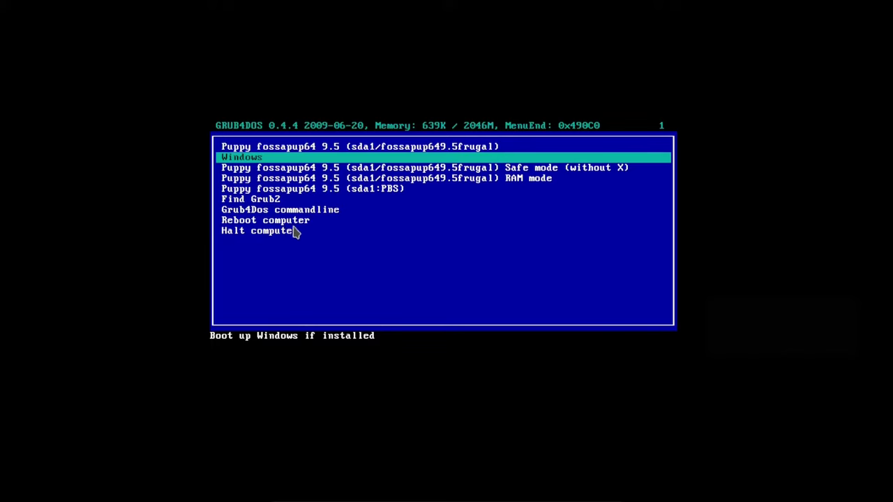
key("Up")
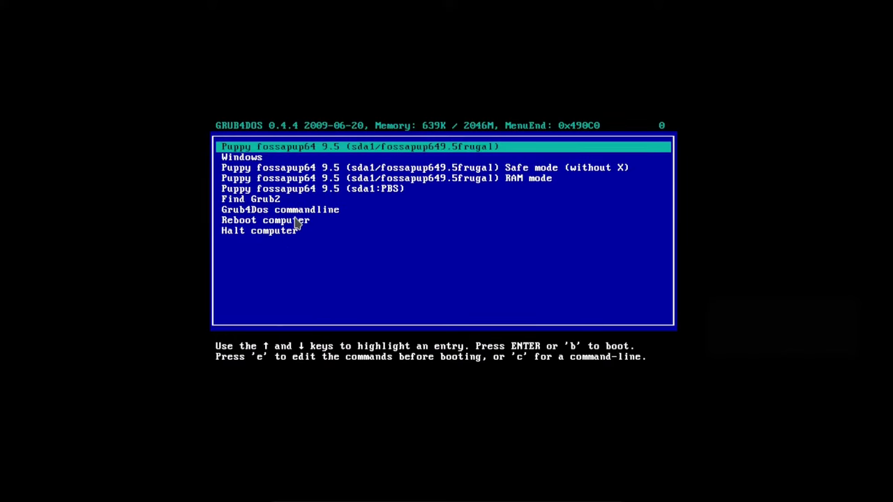
key("Return")
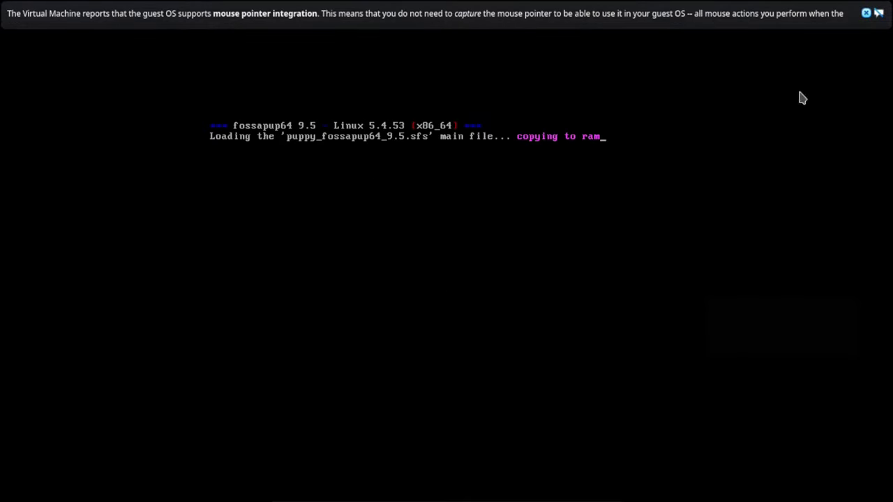
left_click(867, 14)
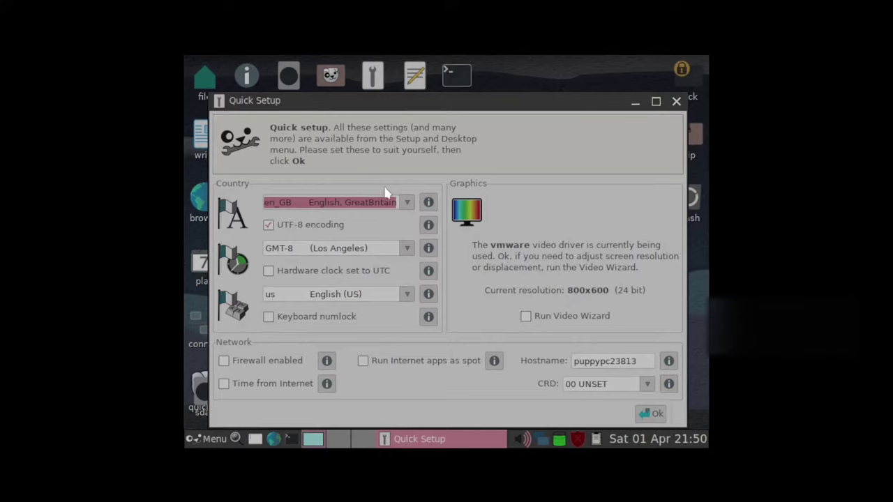
left_click(409, 202)
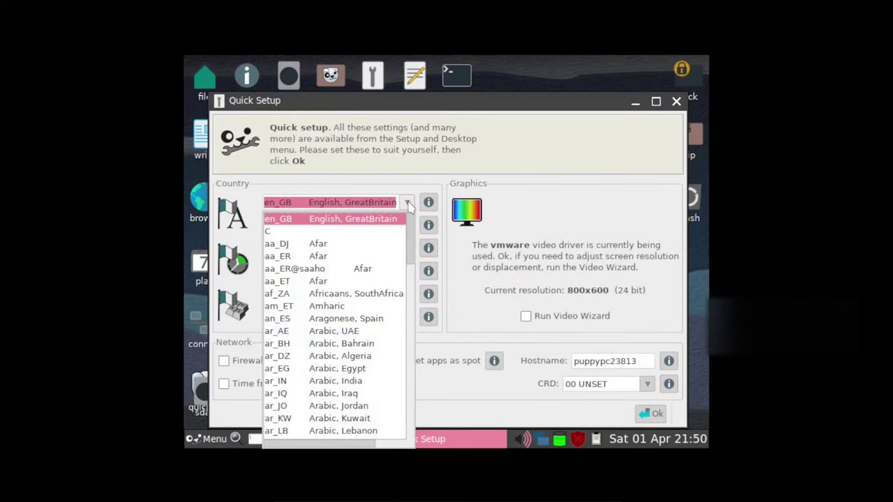
scroll(324, 351, "down", 9)
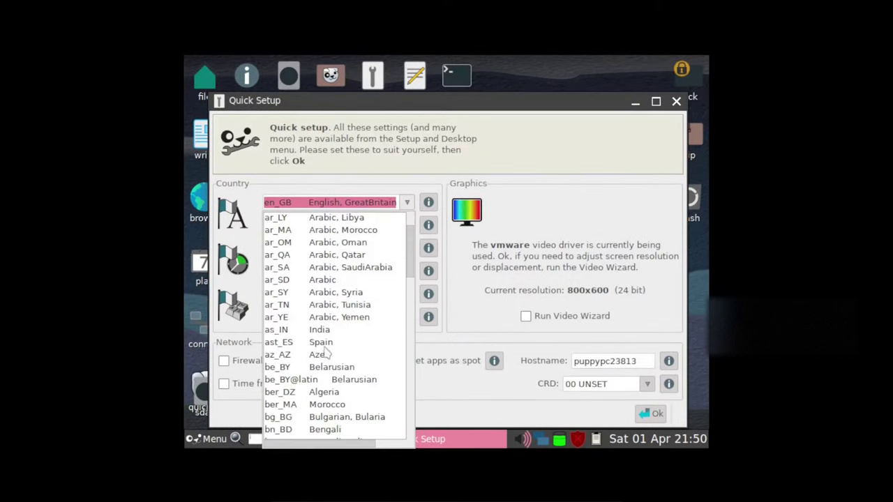
scroll(325, 350, "down", 9)
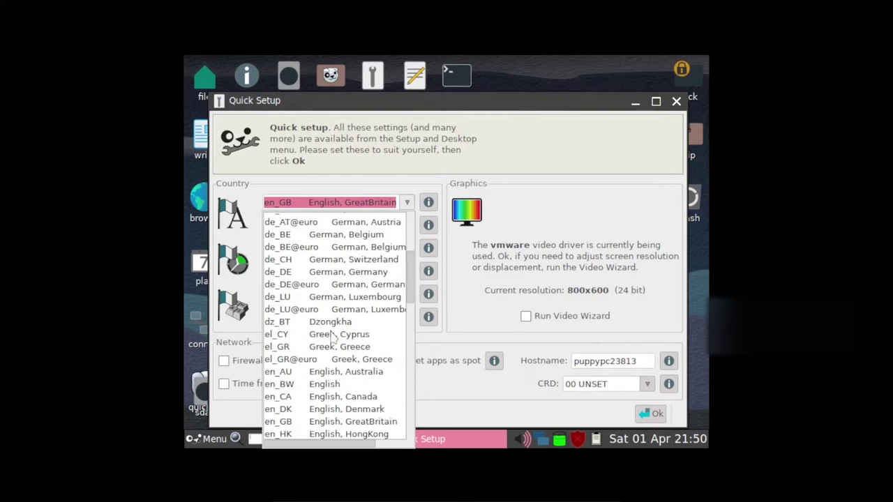
left_click(578, 186)
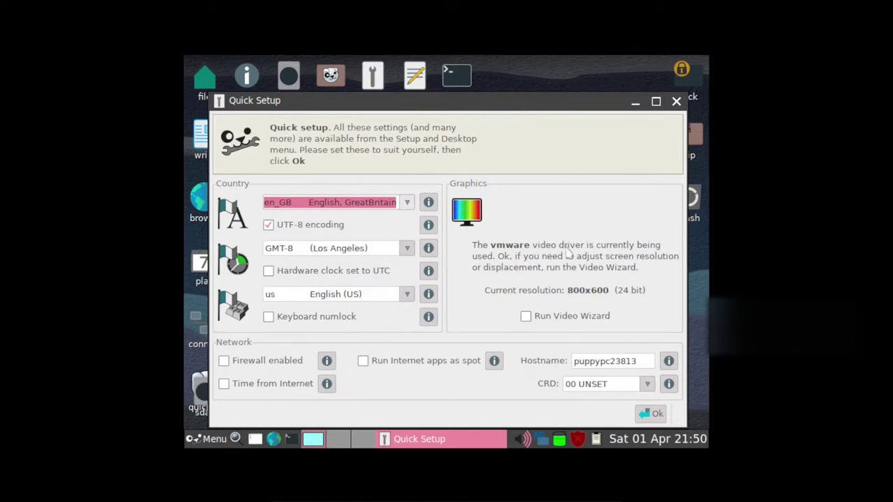
Run the Video Wizard from Quick Setup and permanently set the xrandr screen resolution to 1360x768 60.02
left_click(526, 317)
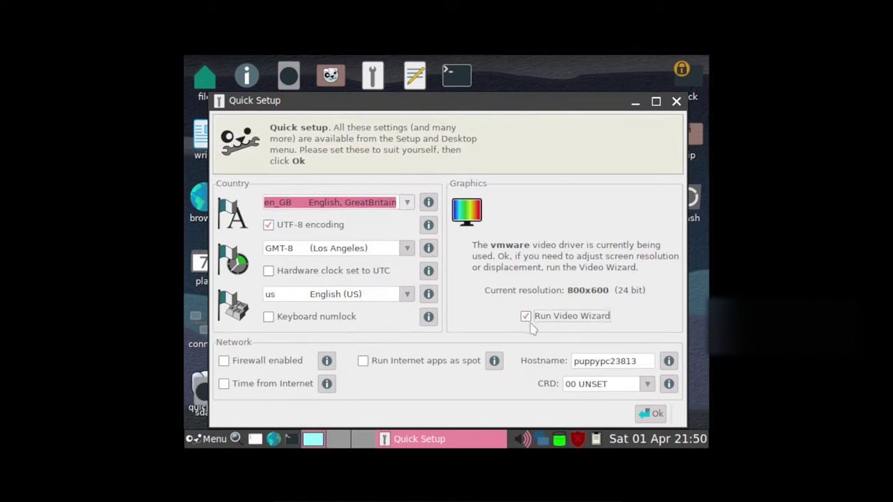
left_click(653, 414)
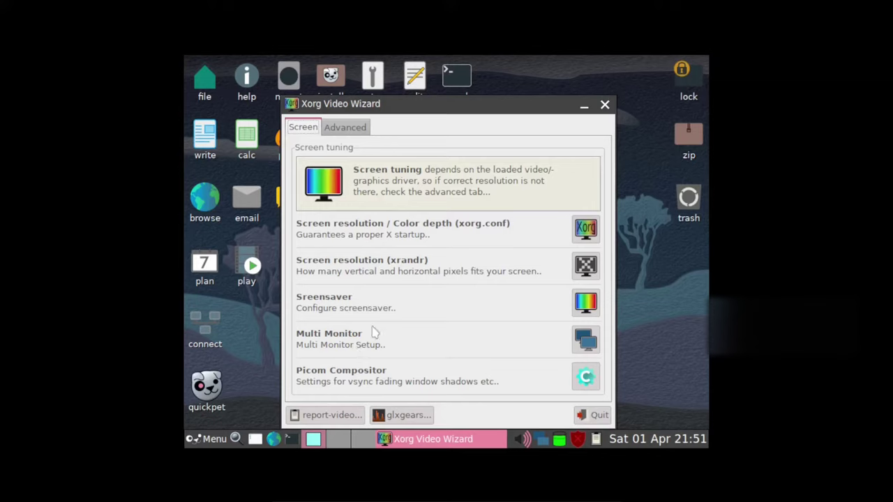
left_click(590, 267)
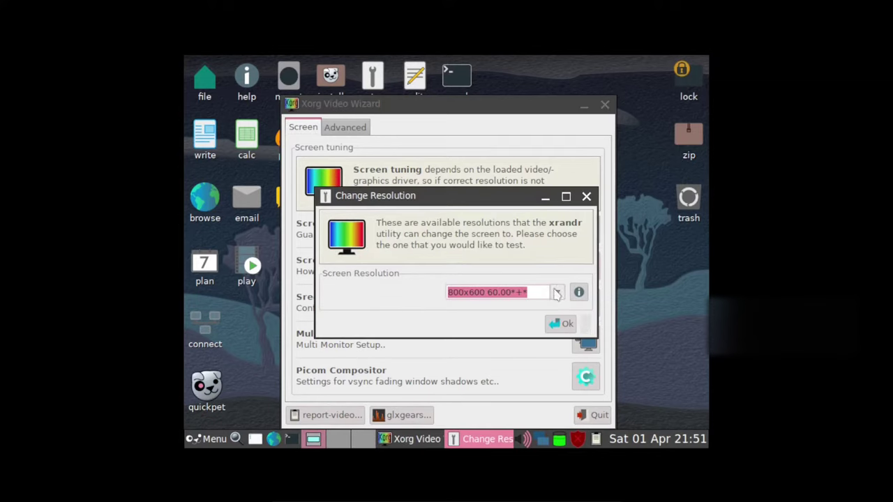
left_click(556, 291)
scroll(486, 430, "down", 1)
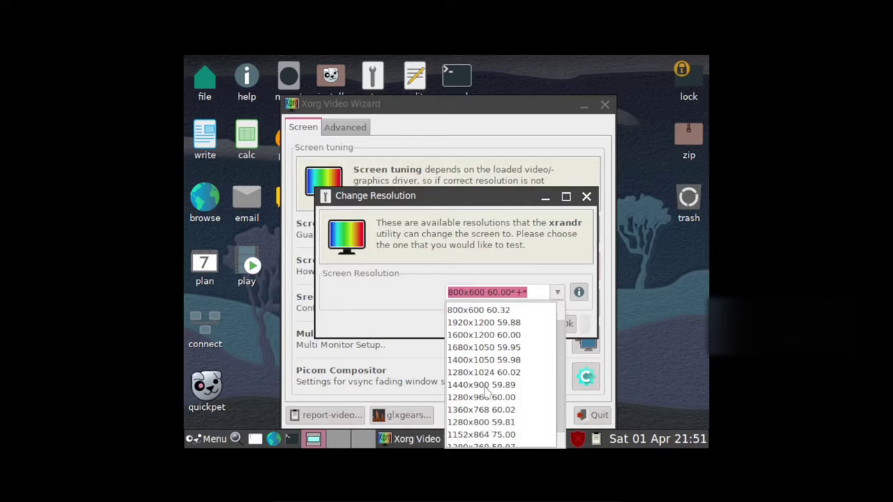
left_click(484, 410)
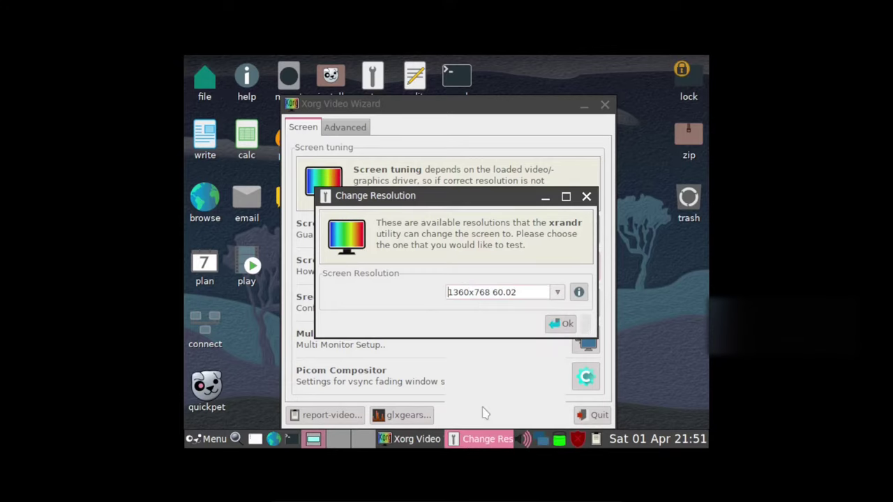
left_click(562, 324)
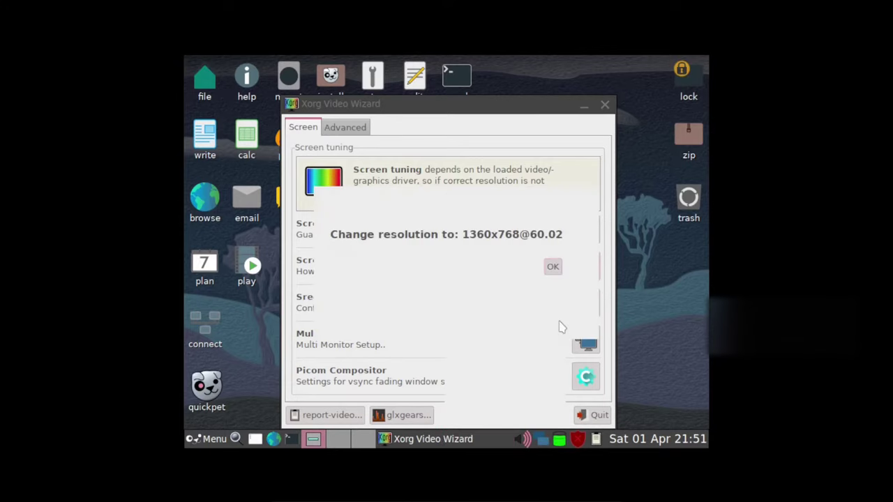
left_click(552, 266)
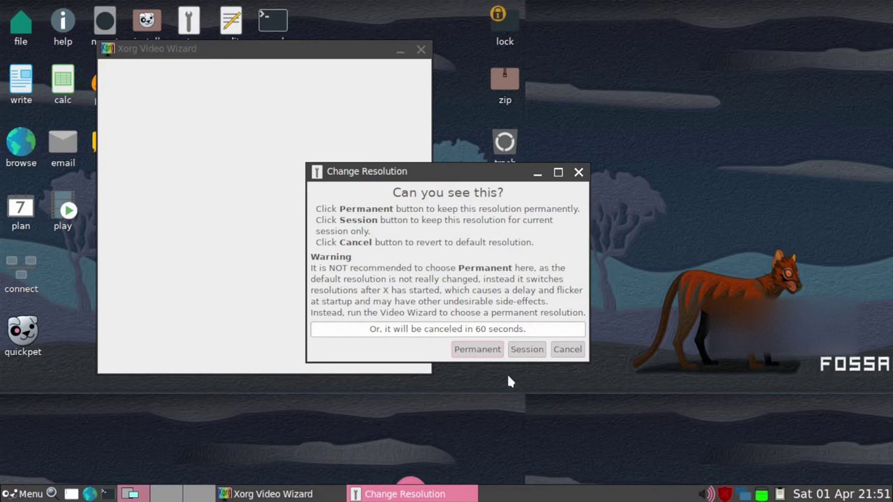
left_click(483, 349)
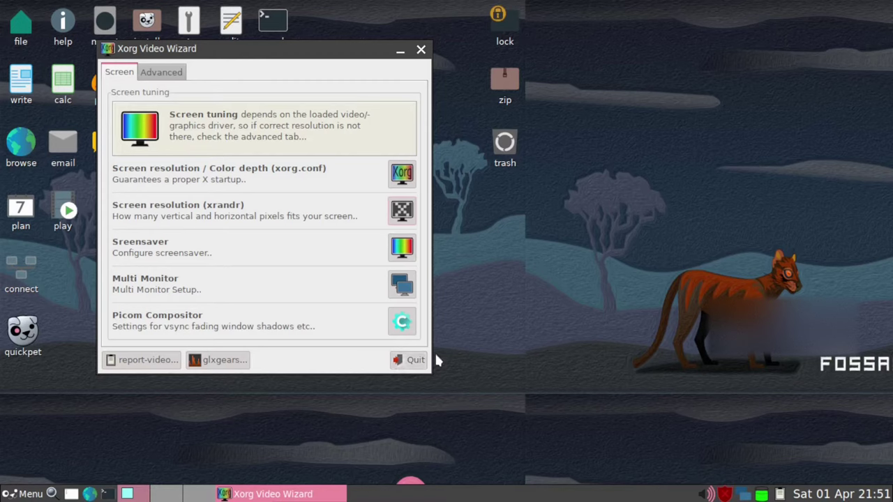
Examine the Picom compositor's window effects settings and close them without changes
left_click(403, 321)
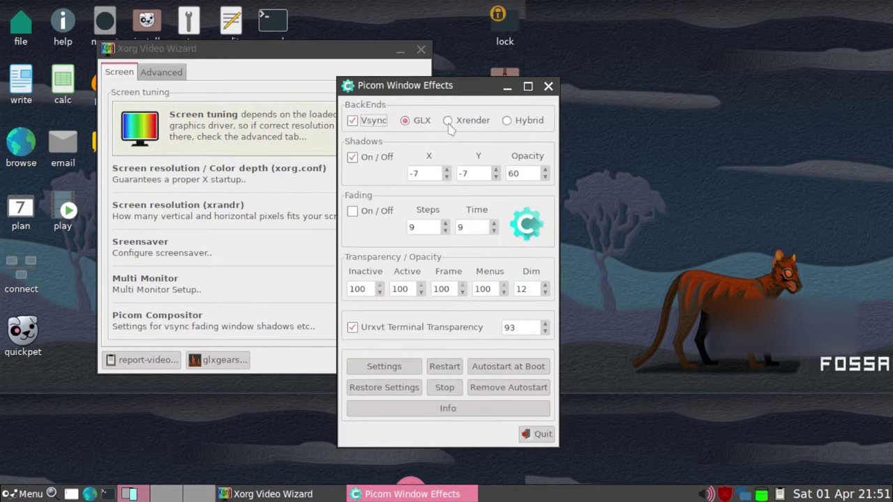
left_click(541, 435)
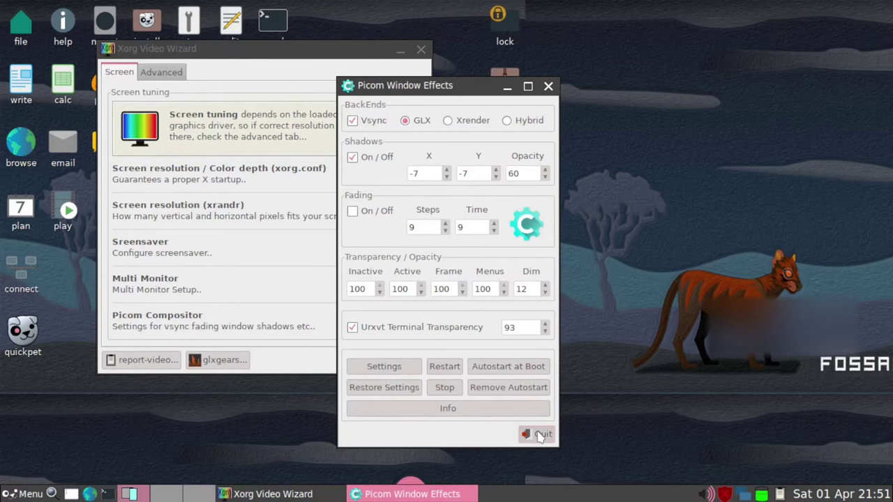
left_click(411, 359)
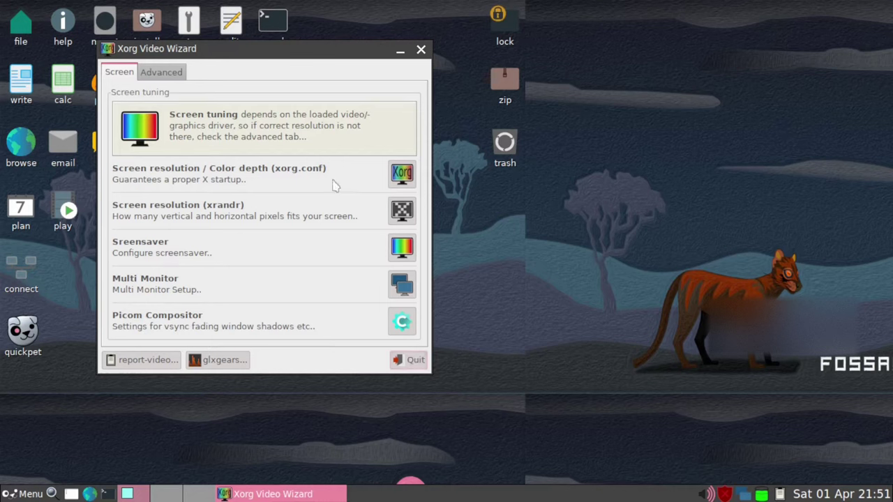
Store the 1360x768 resolution in xorg.conf with a font DPI of 96, decline restarting X, and quit the Video Wizard
left_click(402, 174)
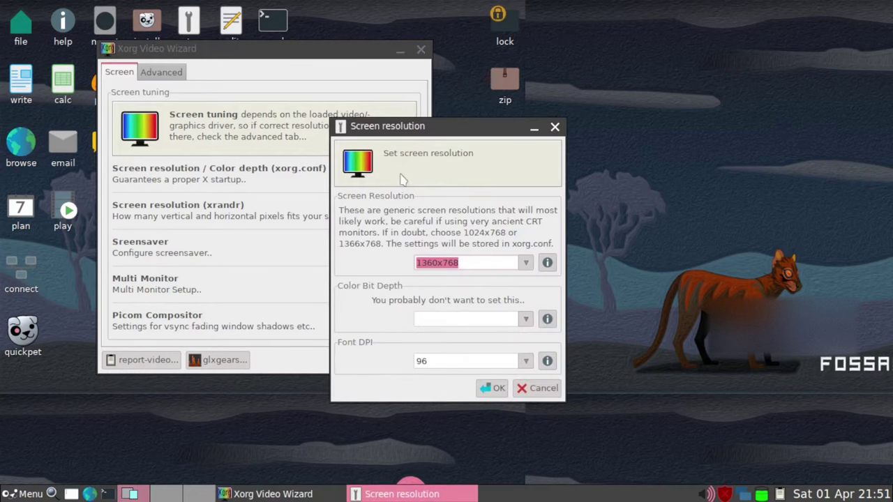
left_click(489, 389)
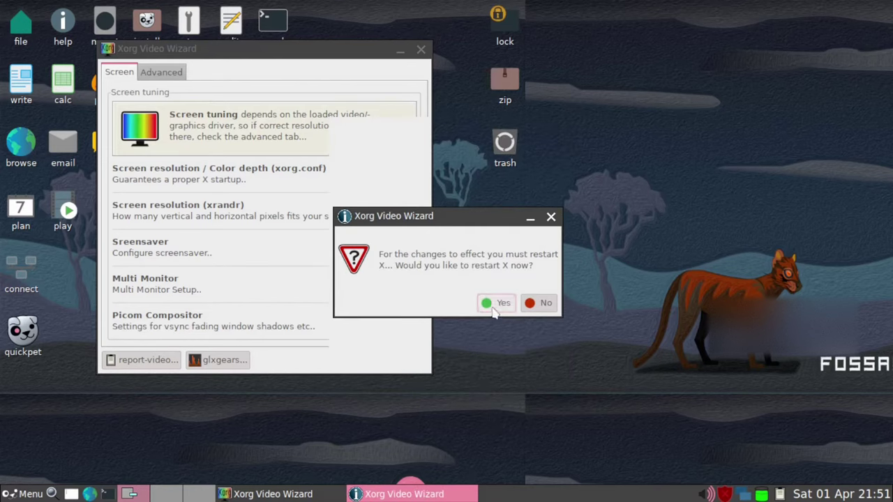
left_click(542, 305)
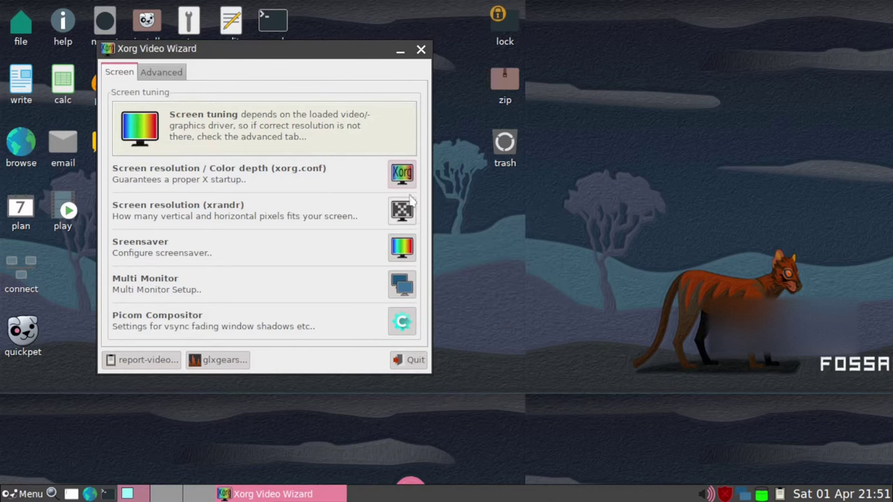
left_click(411, 360)
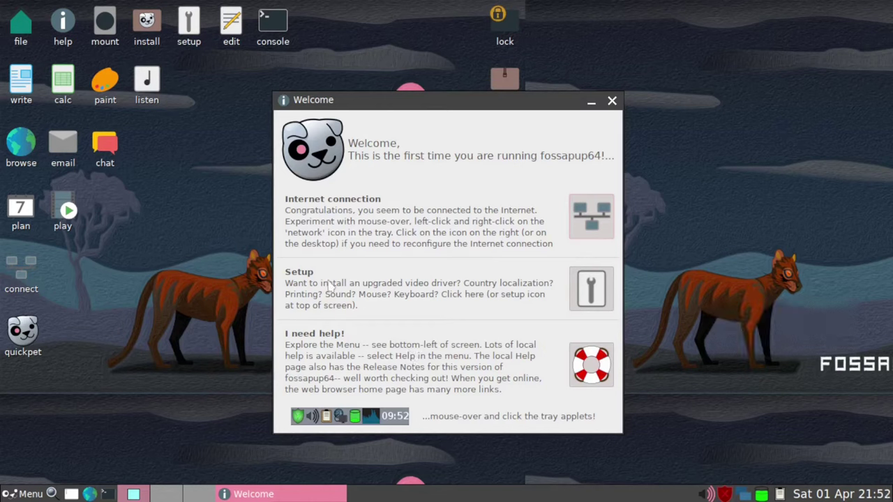
Open the Language / Country settings from Puppy Setup and set the main language to en_US (English, USA)
left_click(591, 289)
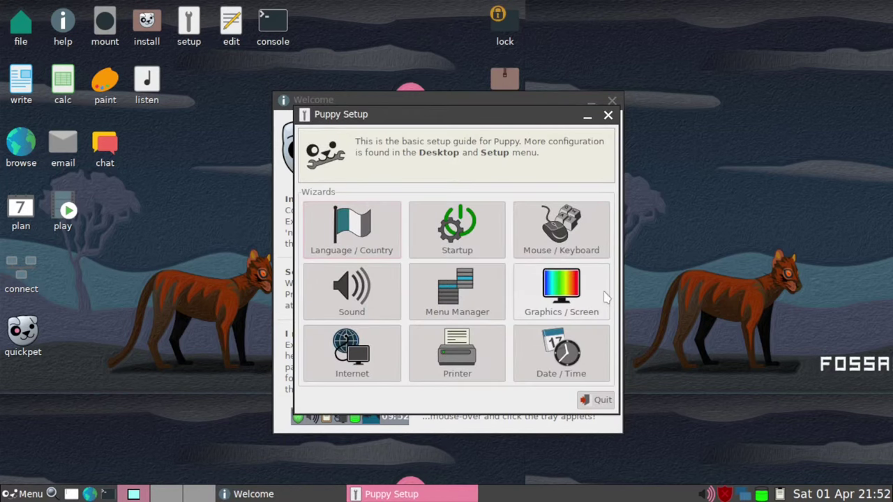
left_click(376, 240)
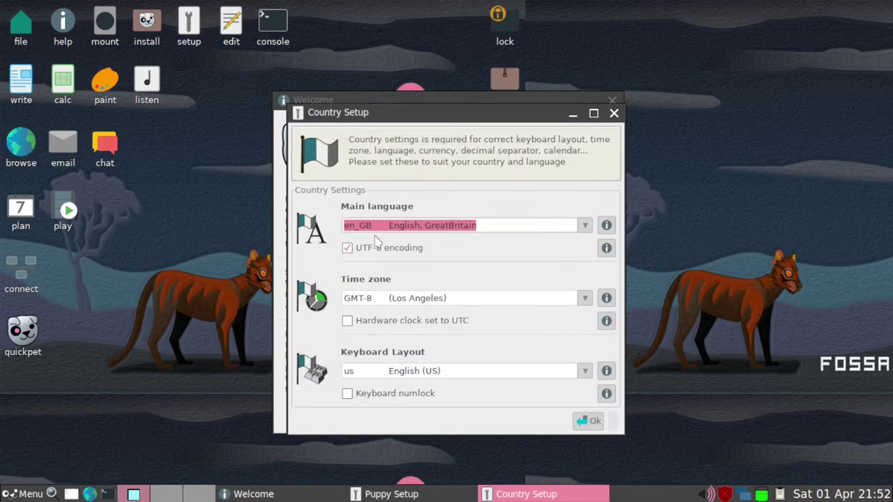
left_click(585, 225)
scroll(460, 314, "down", 2)
scroll(465, 315, "down", 10)
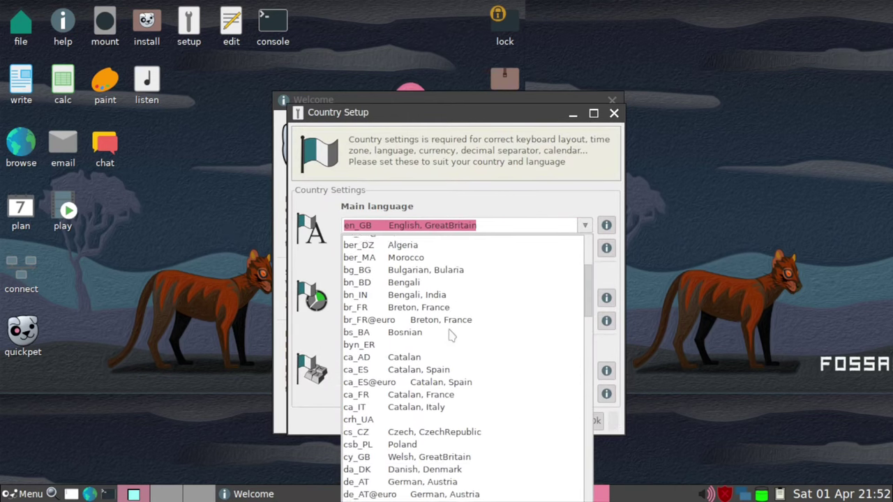
scroll(440, 380, "down", 2)
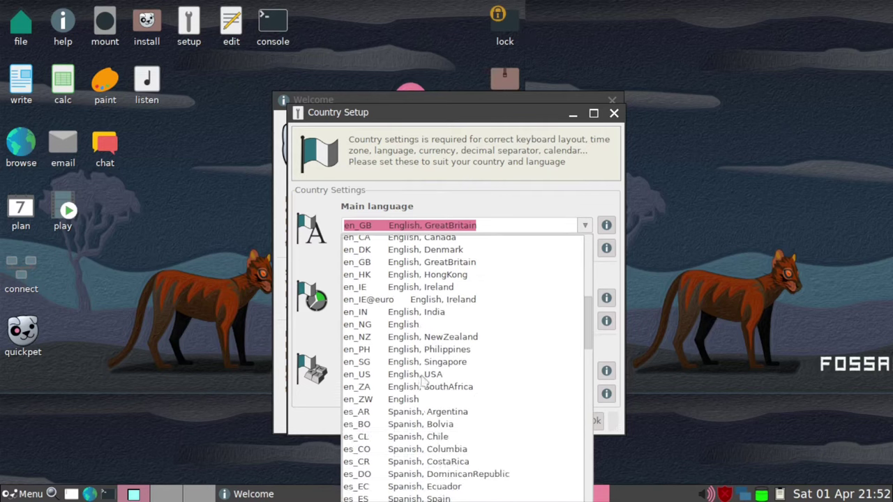
left_click(422, 376)
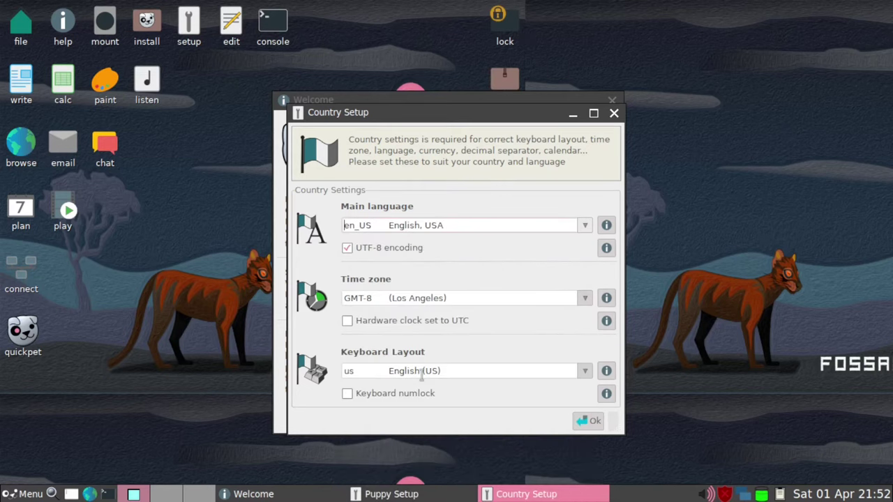
Confirm the country settings, restart the X graphical desktop to apply them, and dismiss the Welcome window
left_click(587, 420)
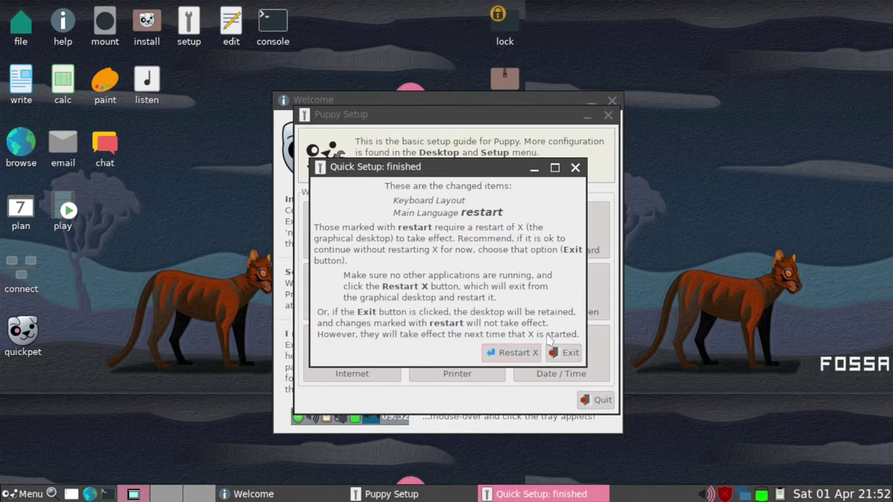
left_click(523, 358)
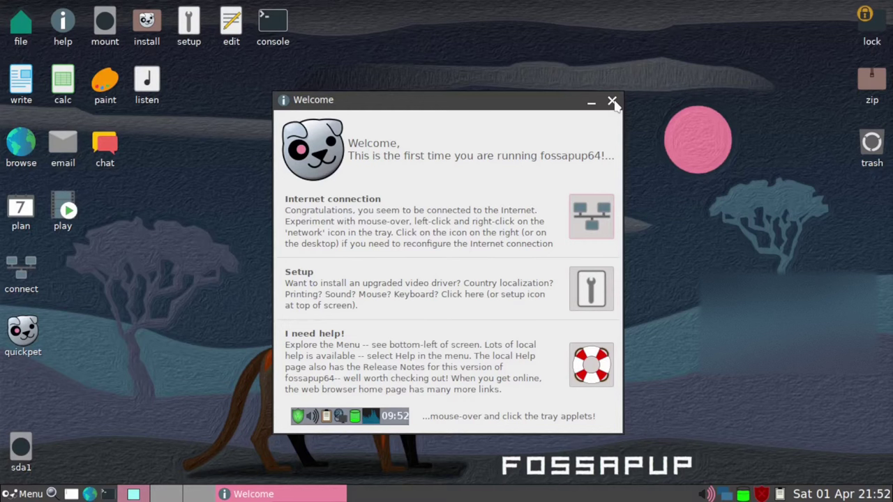
left_click(613, 102)
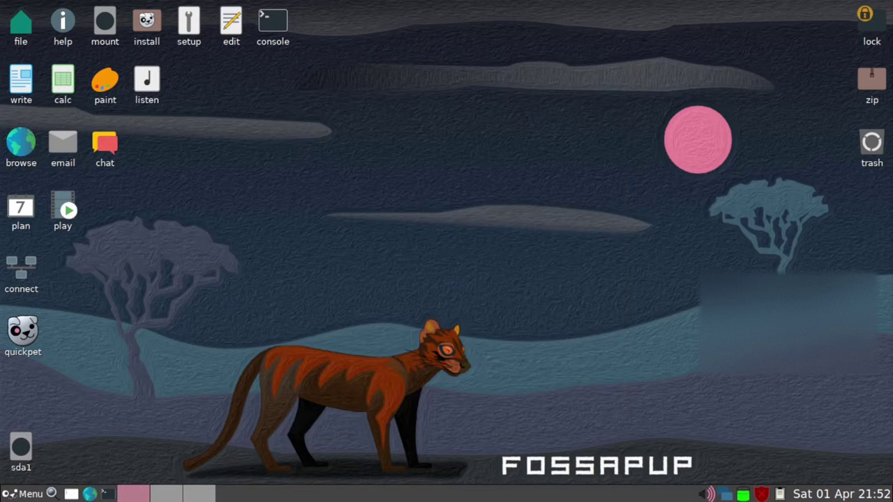
left_click(21, 493)
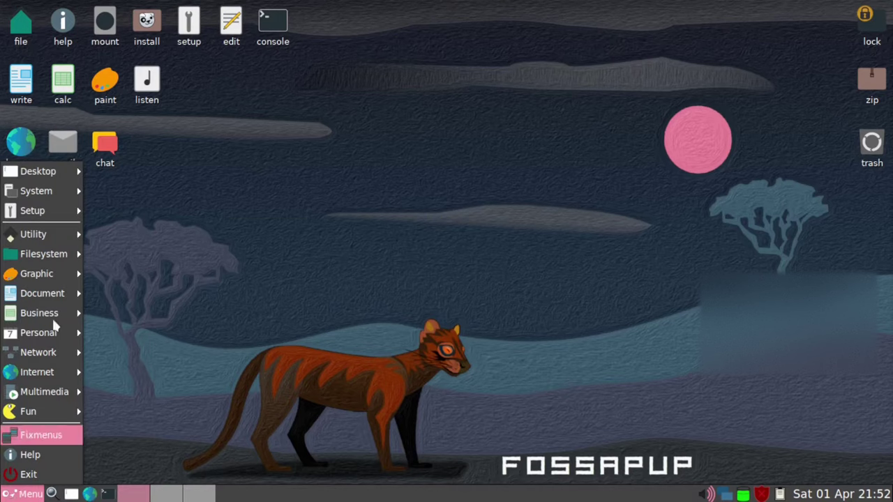
mouse_move(59, 178)
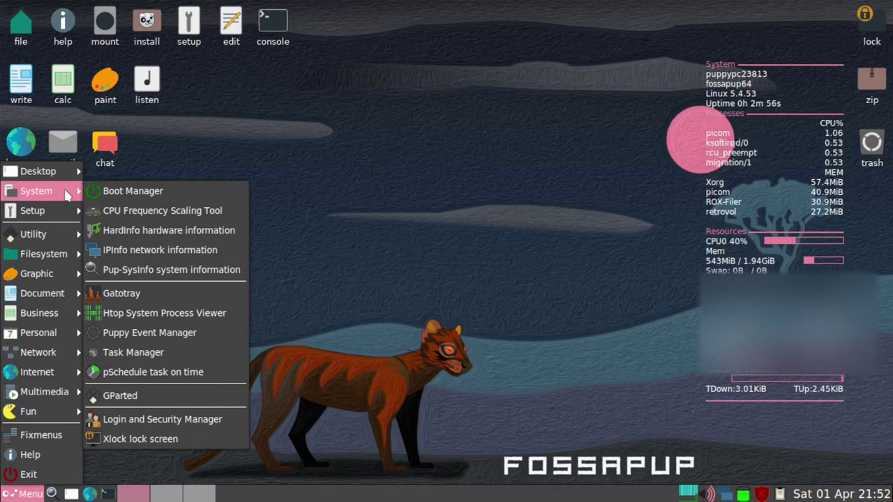
left_click(554, 219)
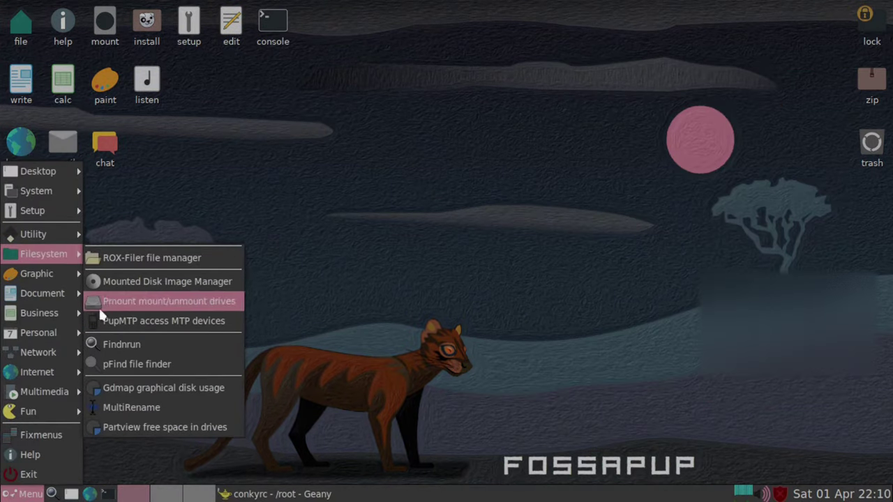
Open the desktop background chooser from JWMDesk Manager, preview the supplied images from DarkGray to Sky.svg, and close it without applying one
mouse_move(53, 172)
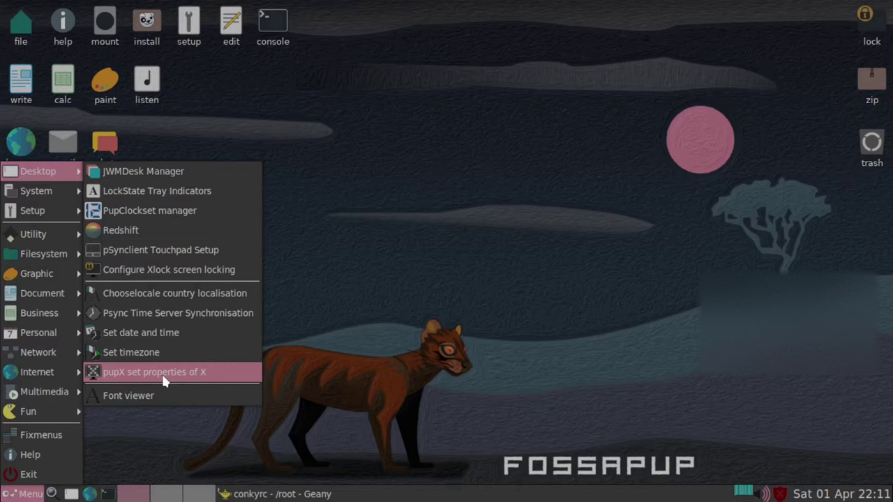
left_click(143, 172)
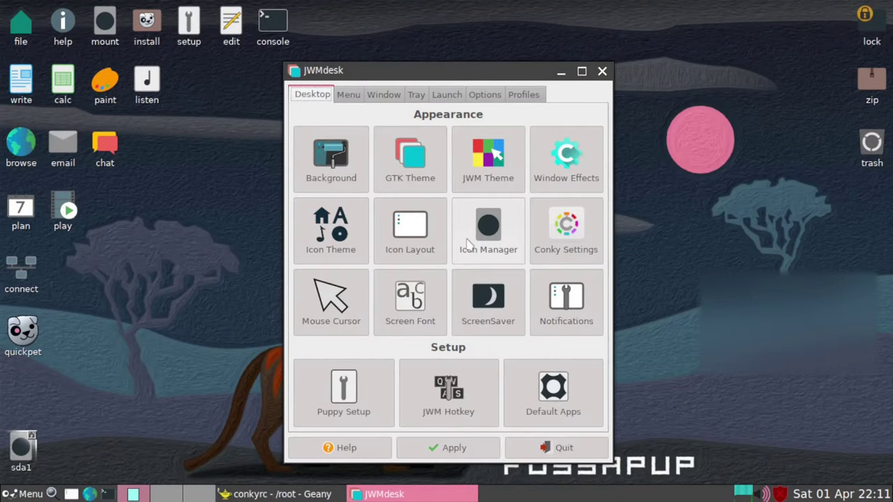
left_click(346, 174)
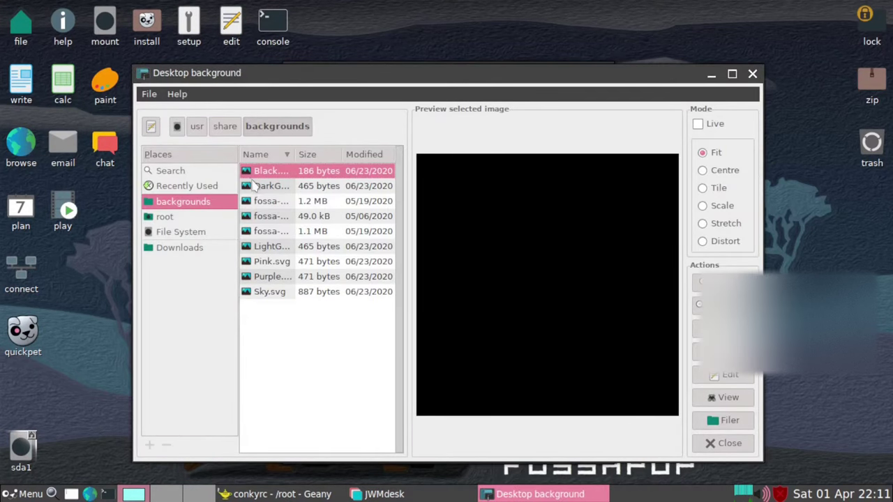
left_click(264, 191)
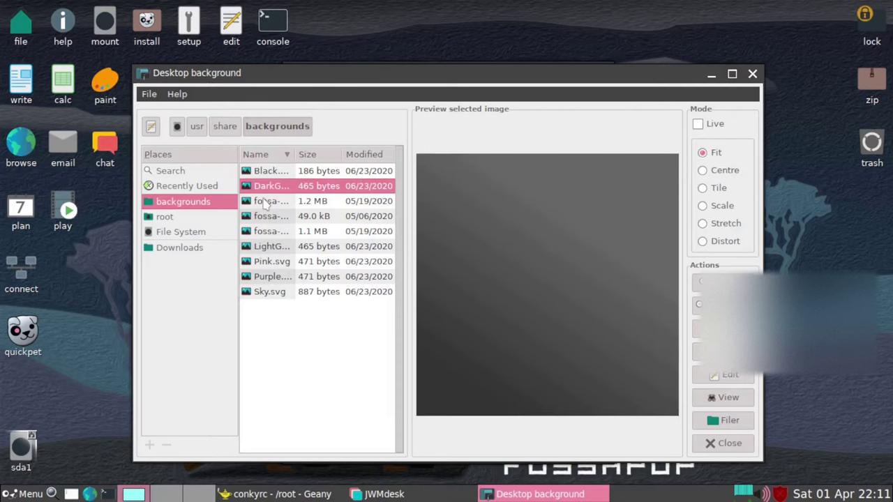
left_click(266, 202)
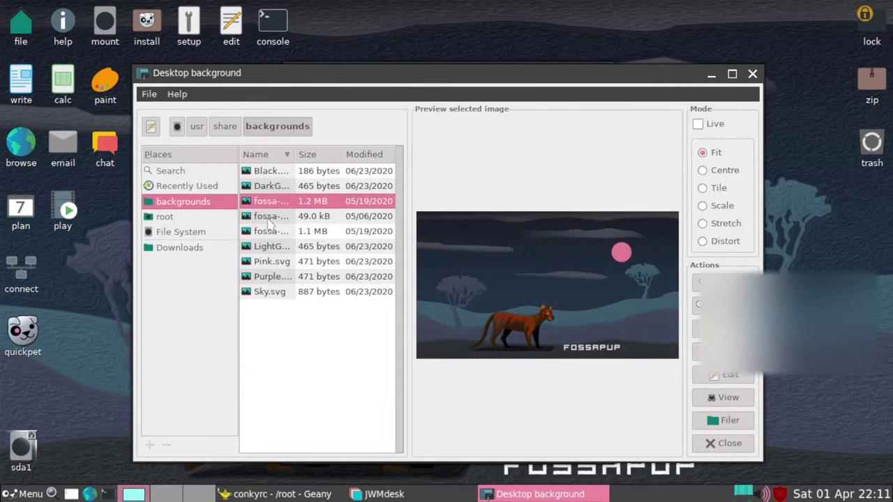
left_click(269, 221)
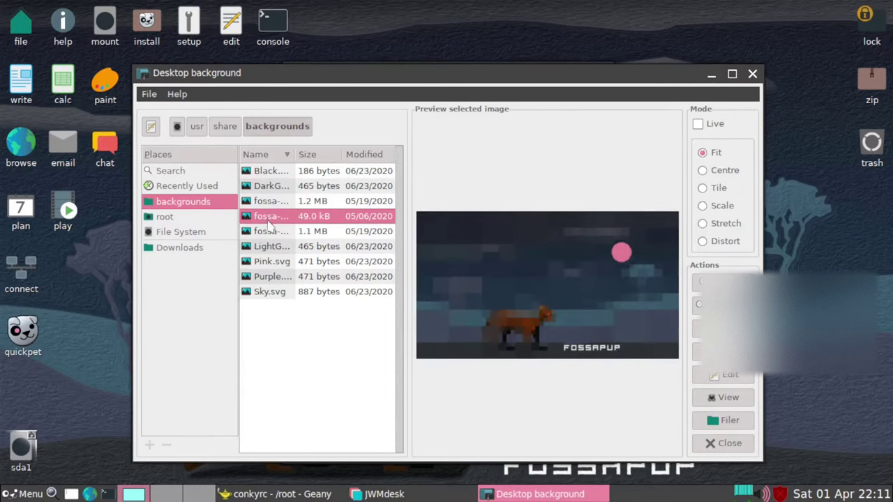
left_click(269, 234)
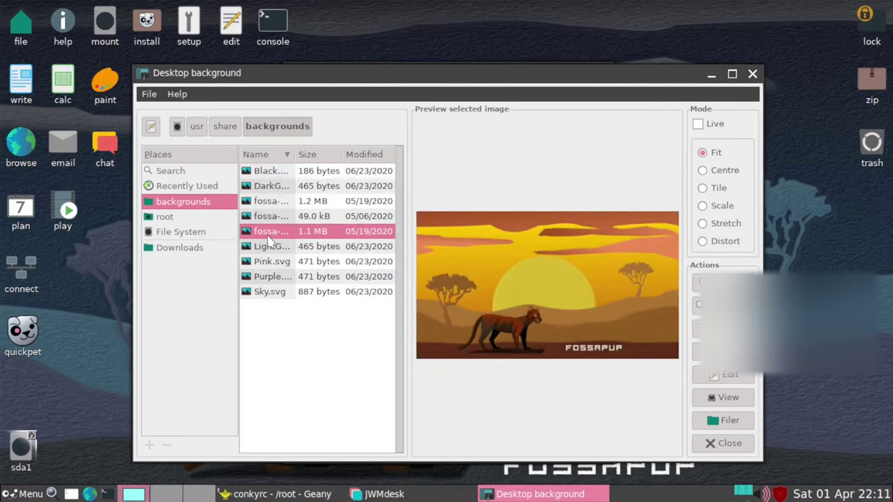
left_click(269, 247)
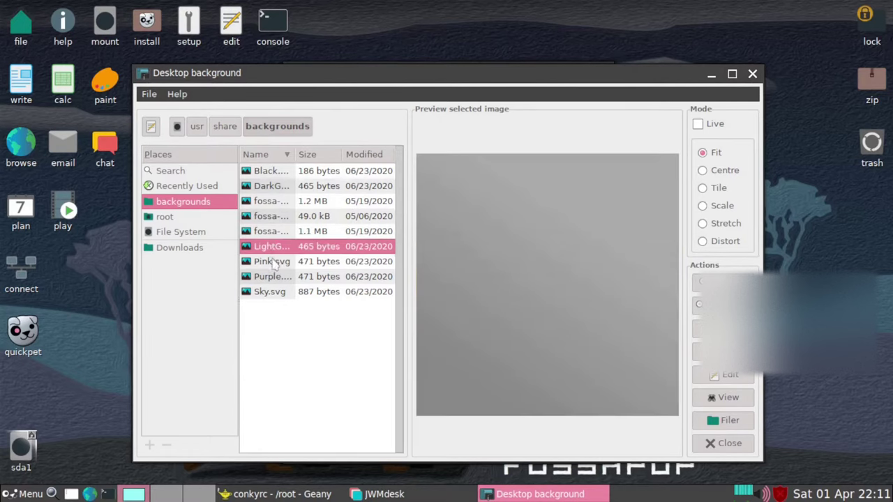
left_click(272, 263)
left_click(270, 277)
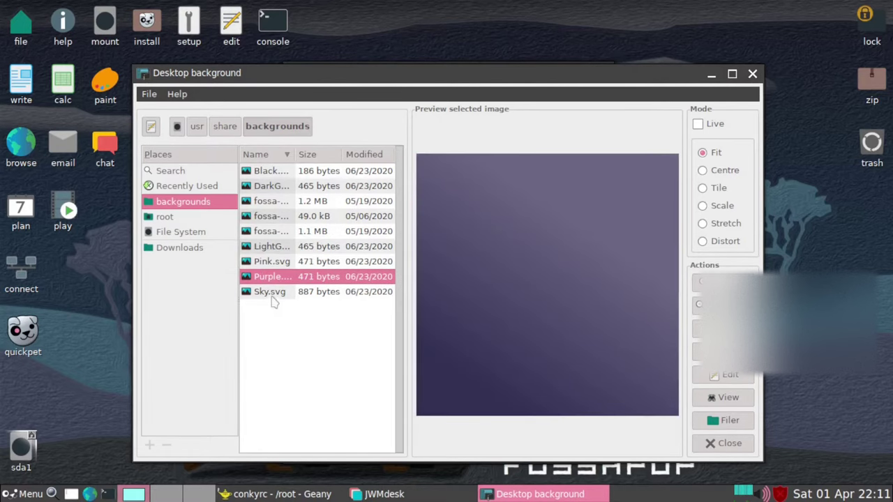
left_click(272, 293)
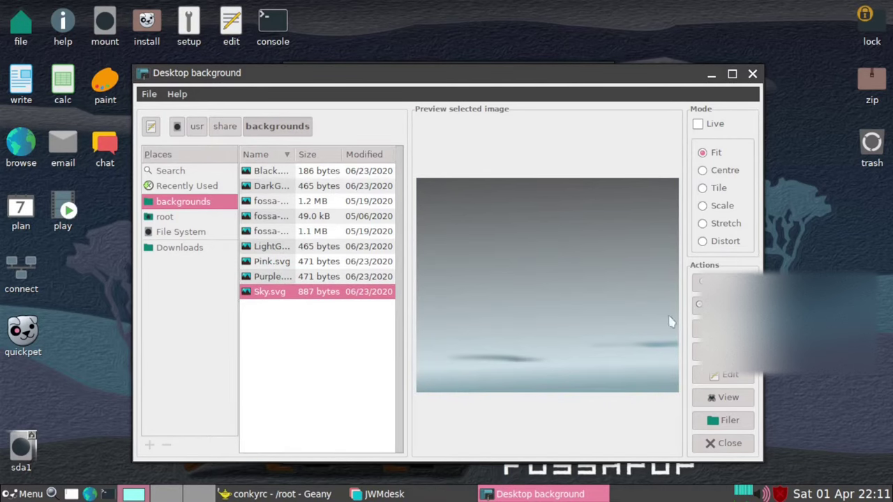
left_click(752, 74)
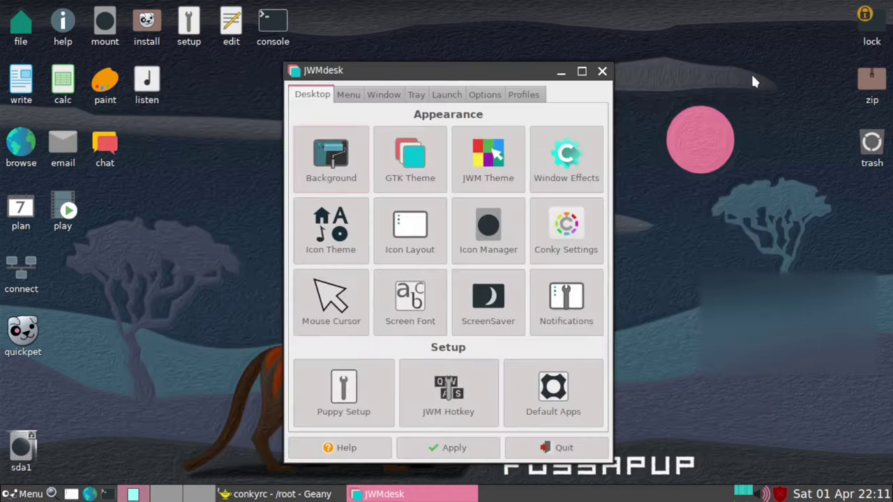
Preview the numix-sun, Numix and numix-dusk widget styles in the GTK theme settings and check the color scheme options
left_click(404, 173)
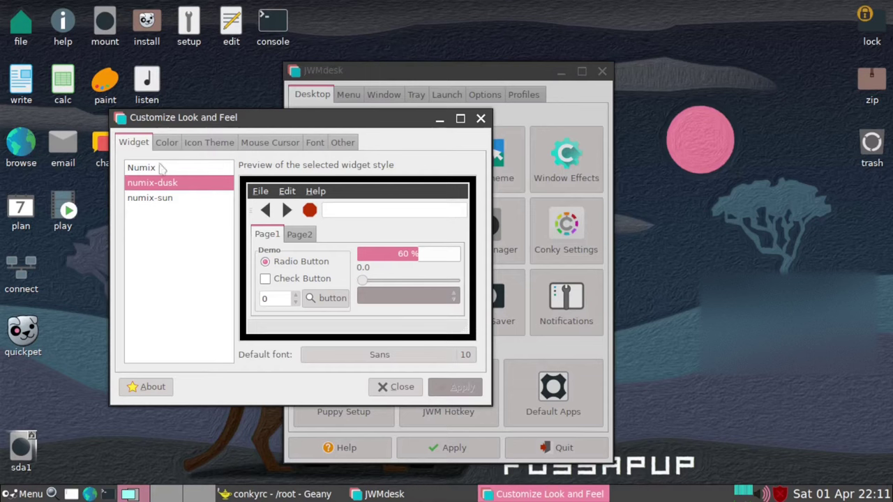
left_click(157, 198)
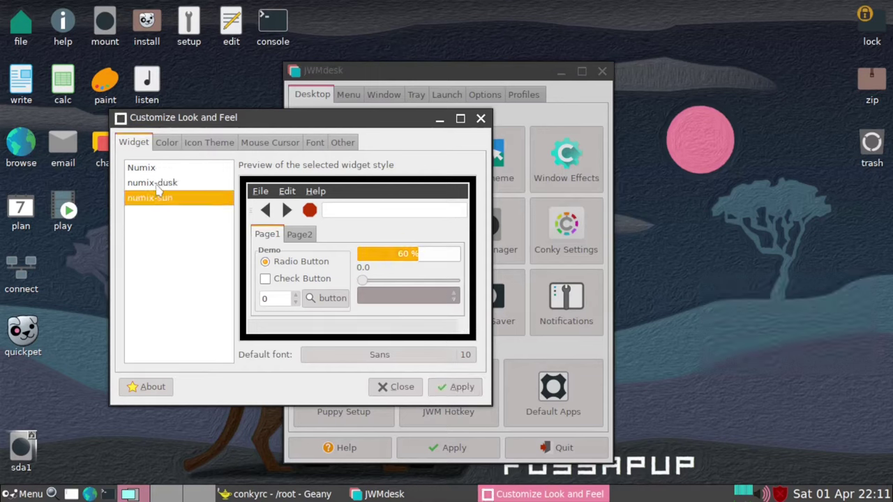
left_click(156, 184)
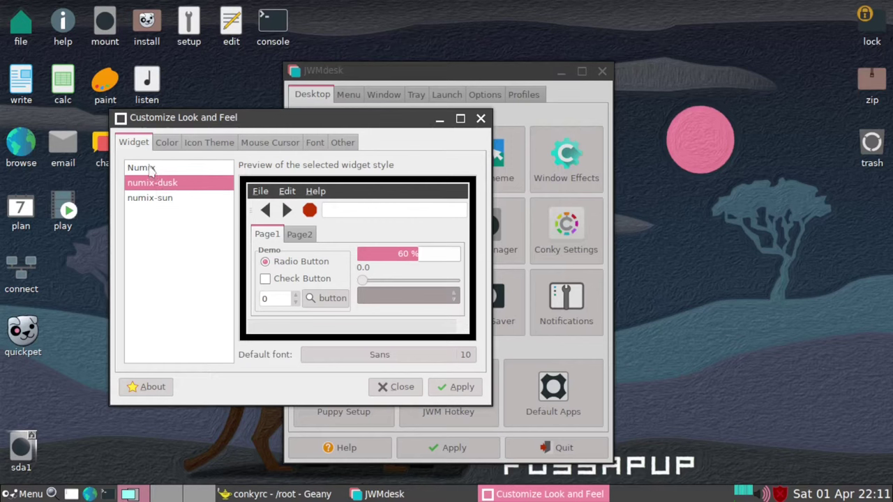
left_click(150, 168)
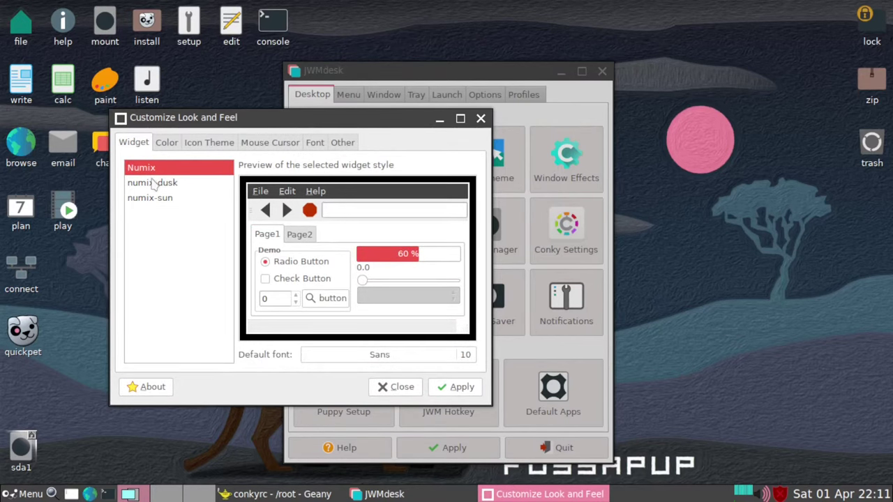
left_click(153, 183)
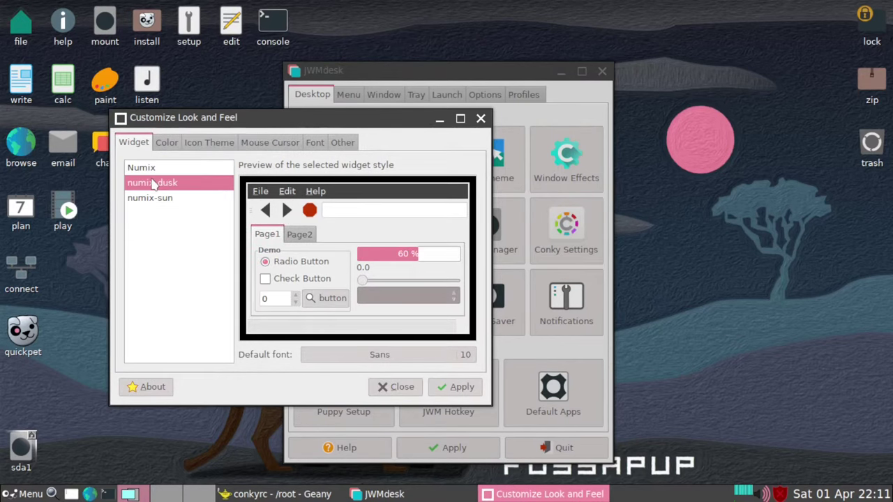
left_click(168, 143)
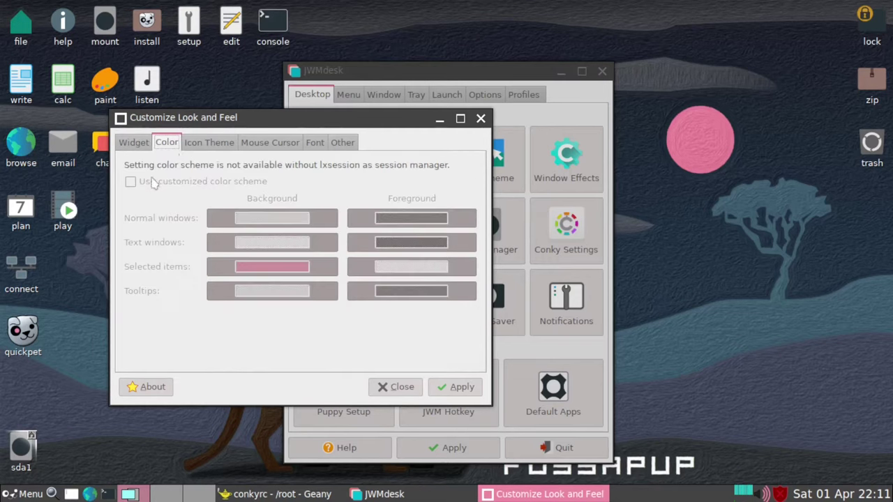
Set the icon theme to ROX and apply it
left_click(229, 143)
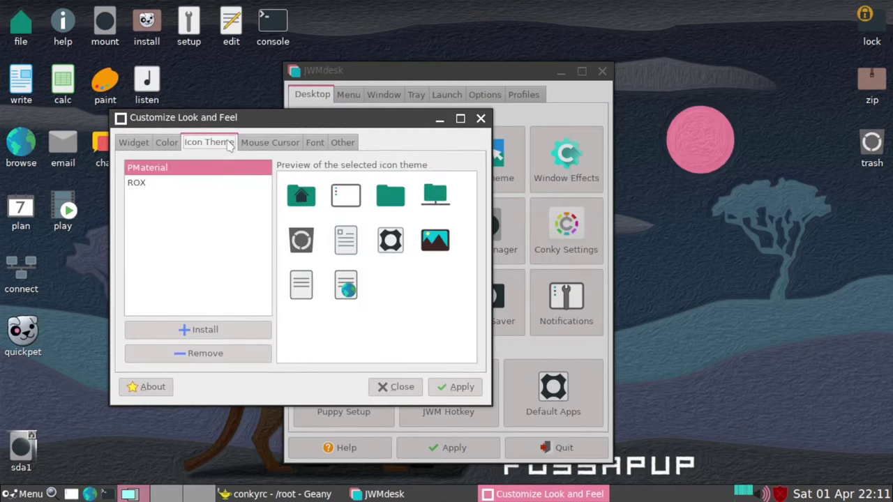
left_click(147, 184)
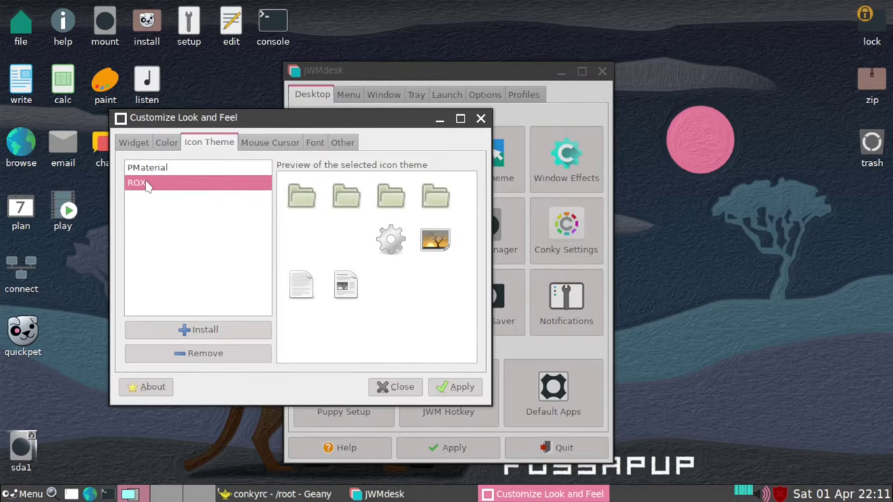
left_click(454, 388)
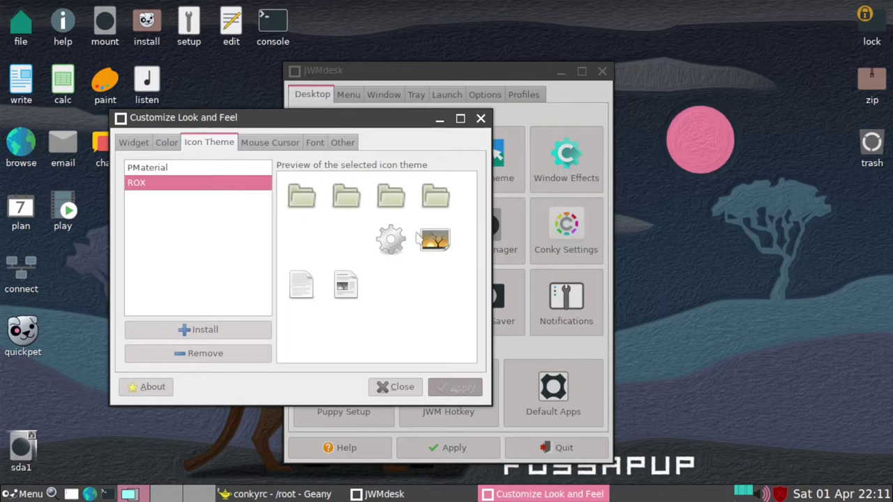
Review the mouse cursor, font and other look-and-feel options, and close the dialog without further changes
left_click(270, 146)
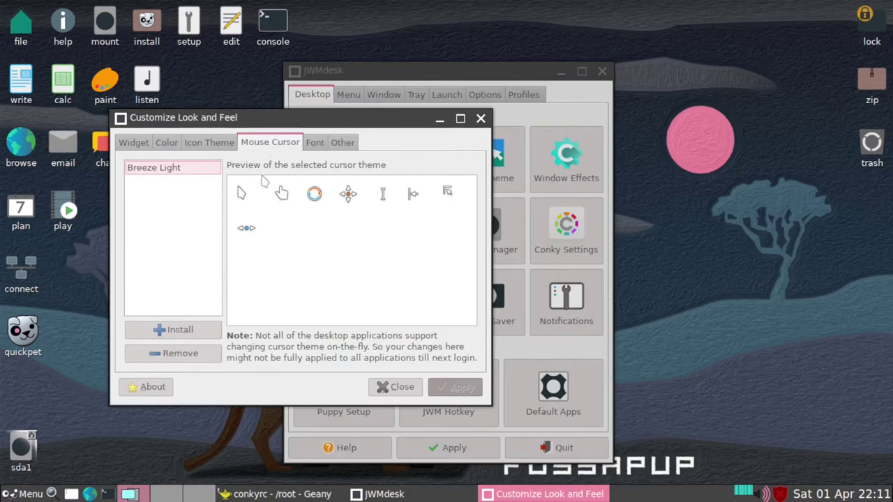
left_click(314, 145)
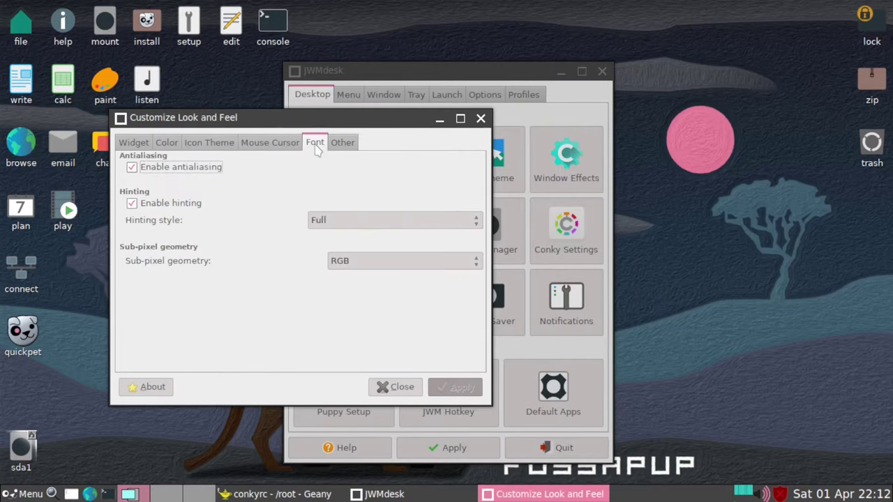
left_click(350, 146)
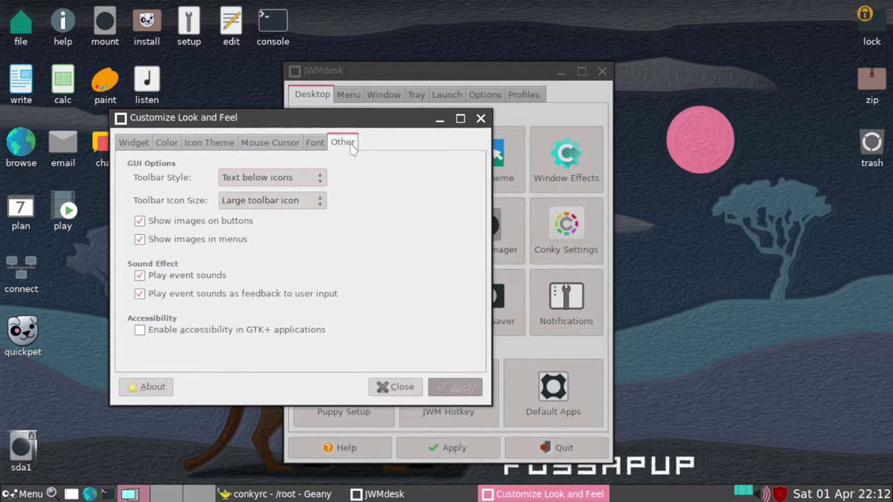
left_click(402, 388)
Open the JWM theme switcher and preview the DarkGray, material-blue, material-sweet, NuFlat-grey and Numix-dusk themes
left_click(463, 157)
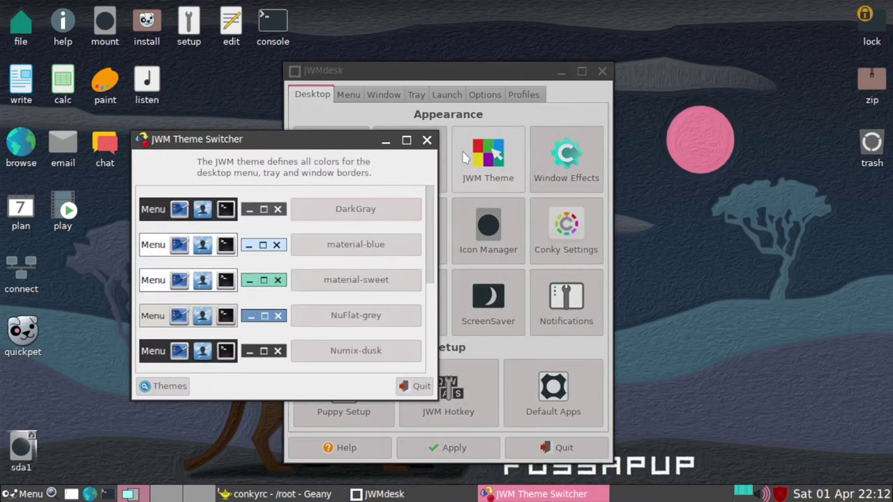
left_click(338, 217)
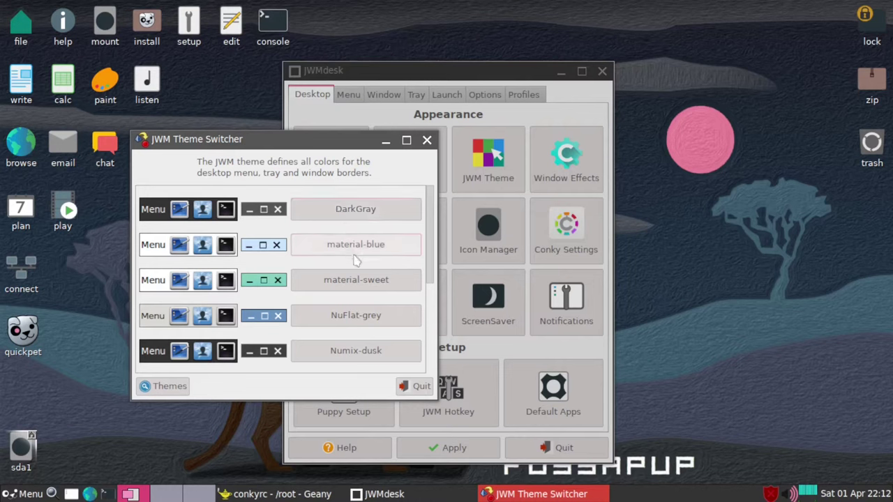
left_click(355, 252)
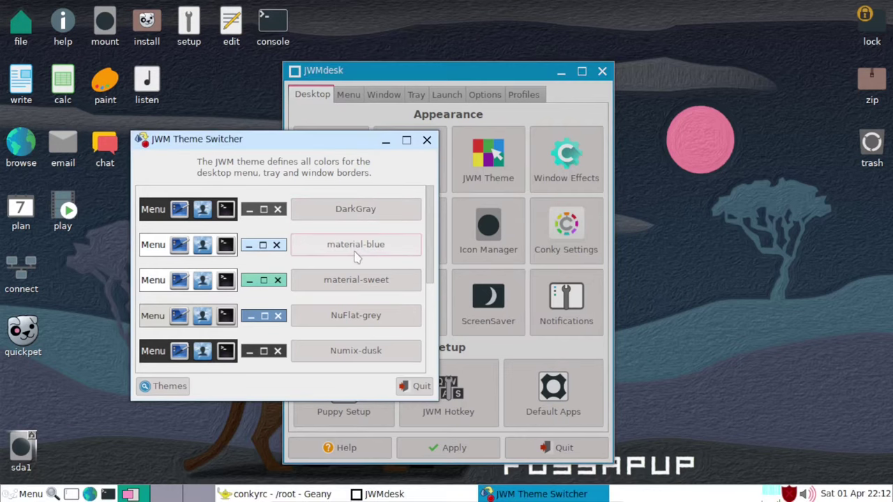
left_click(357, 283)
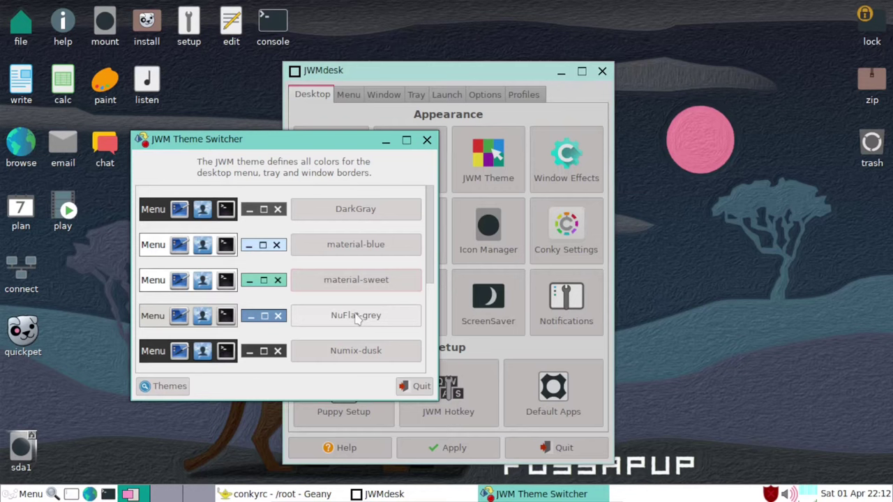
left_click(356, 317)
left_click(360, 357)
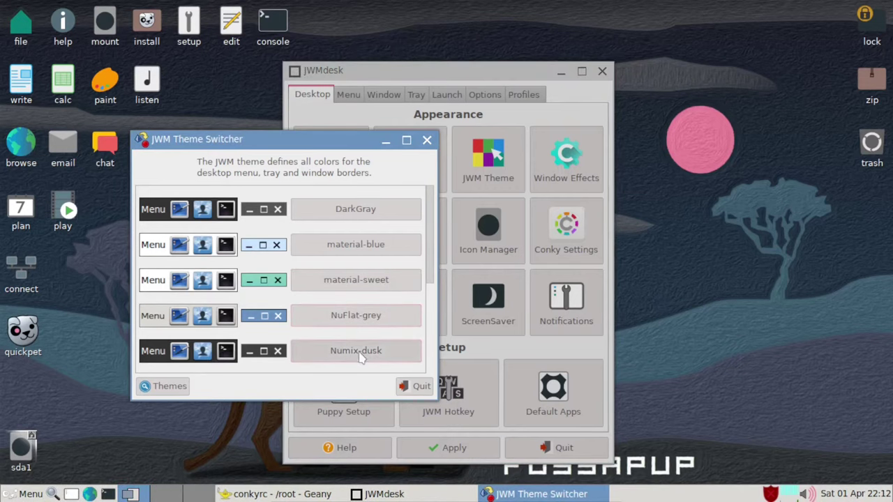
scroll(431, 290, "down", 1)
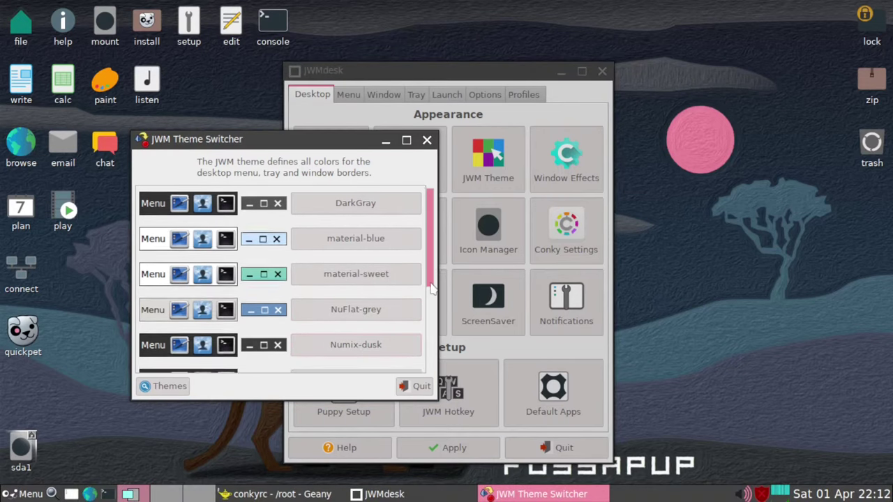
scroll(431, 290, "down", 4)
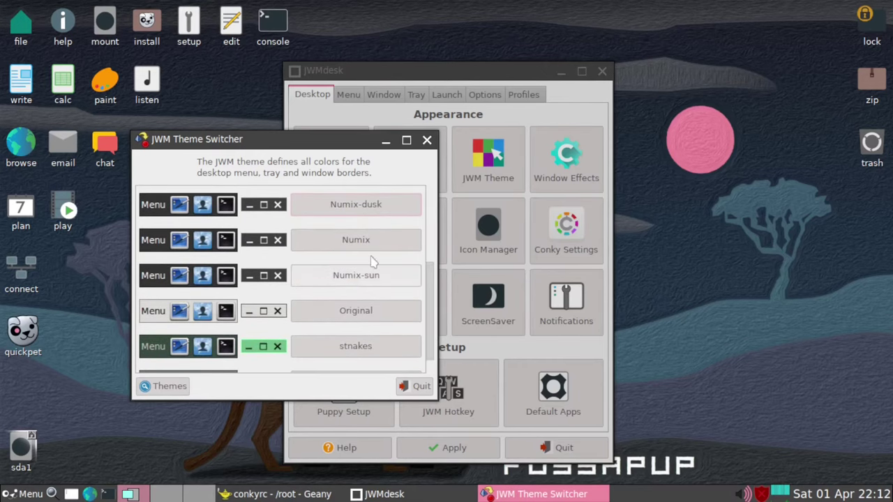
Preview the Numix-dusk, Numix, Numix-sun, Original, stnakes and Teh-Gray window themes
left_click(357, 206)
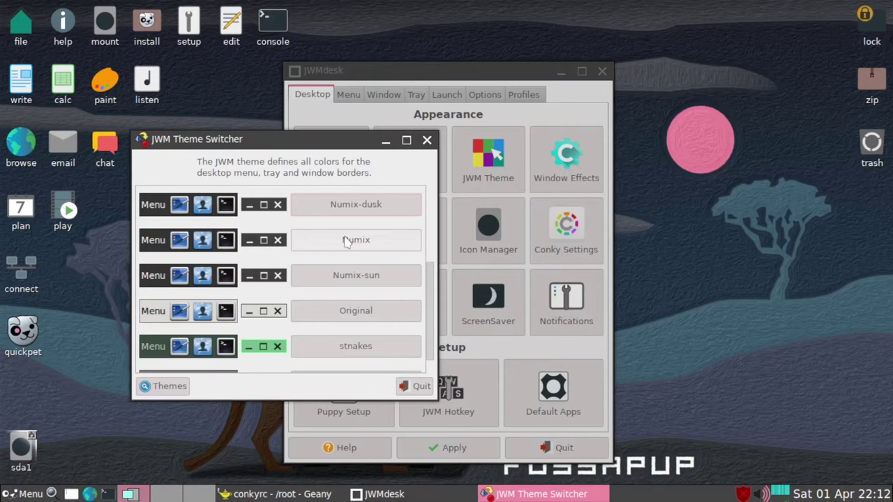
left_click(347, 241)
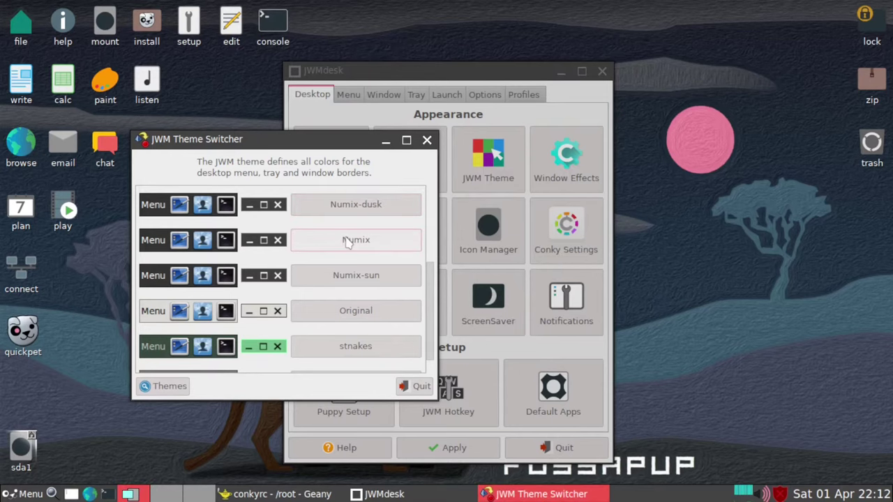
left_click(358, 278)
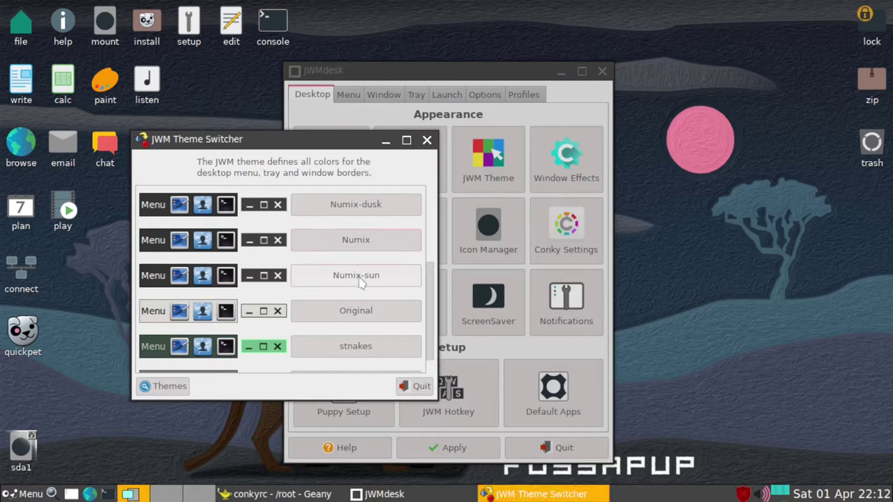
left_click(361, 312)
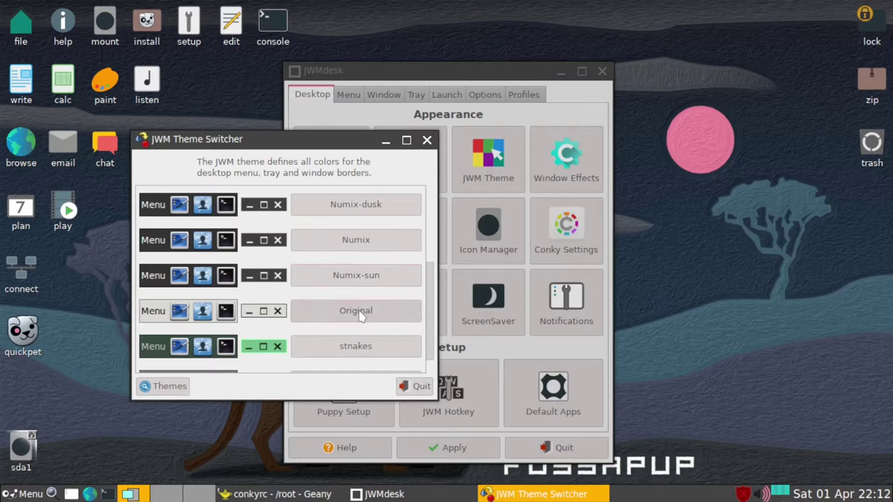
left_click(361, 353)
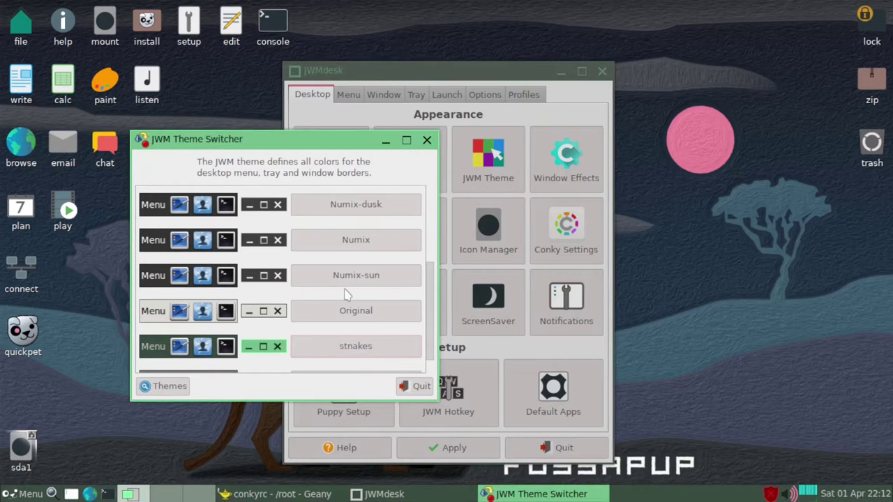
scroll(347, 293, "down", 1)
left_click(365, 357)
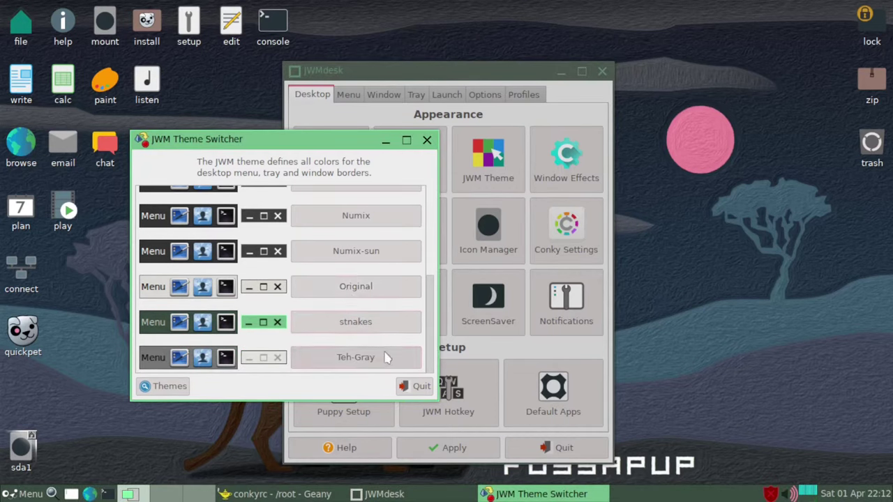
Apply the DarkGray JWM theme and close the theme switcher
scroll(387, 300, "up", 5)
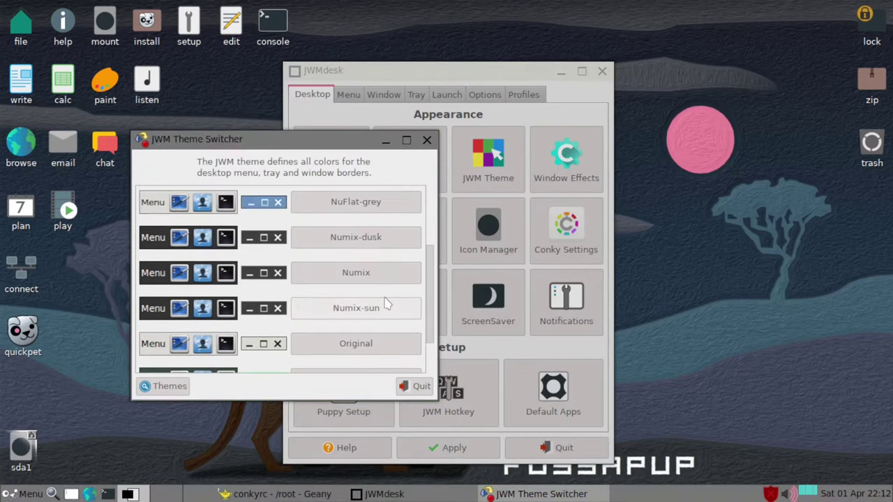
left_click(363, 221)
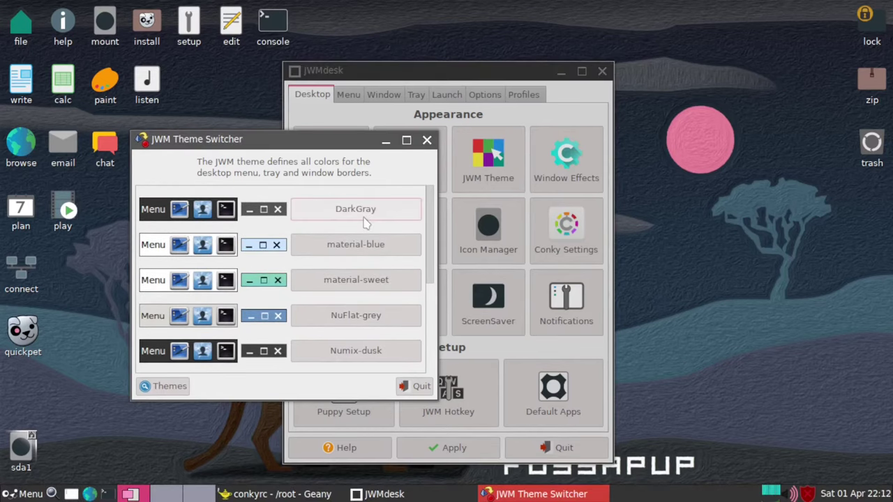
left_click(423, 140)
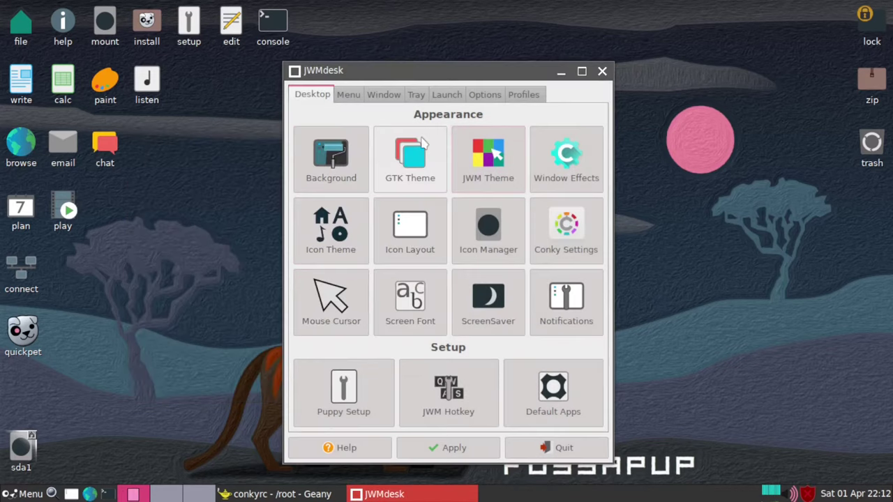
Open the Puppy icon switcher from JWMdesk and try the Ardis, Blue-Moon, JQ8raised and Moka icon themes
left_click(347, 239)
left_click(541, 206)
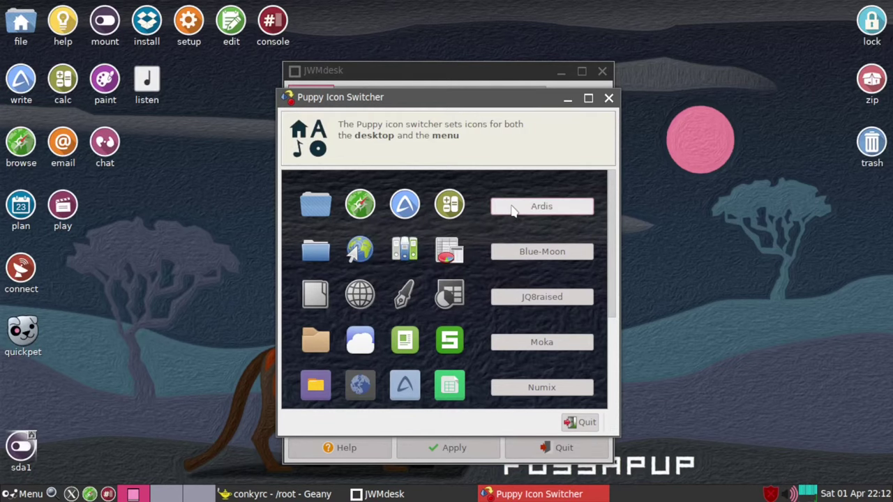
left_click(530, 255)
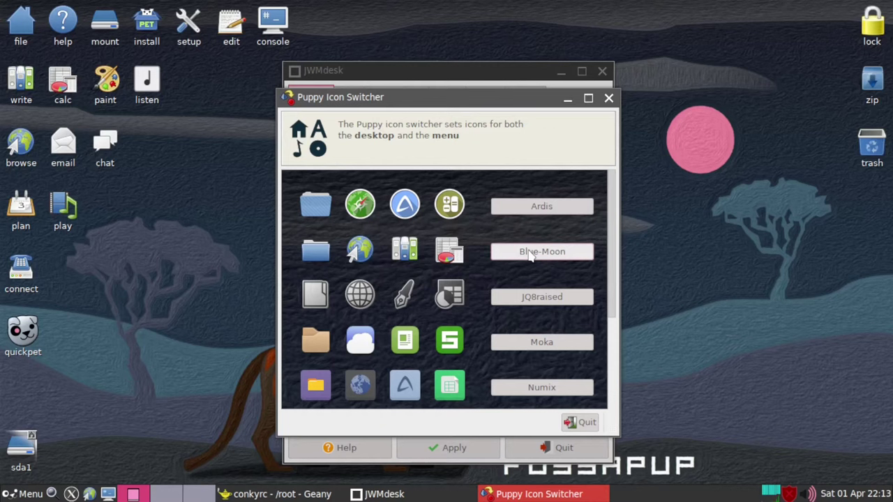
left_click(533, 209)
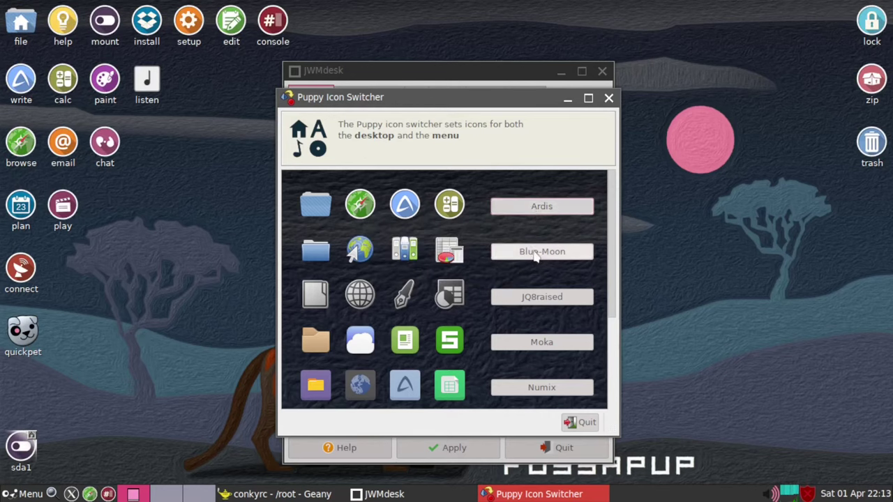
left_click(540, 300)
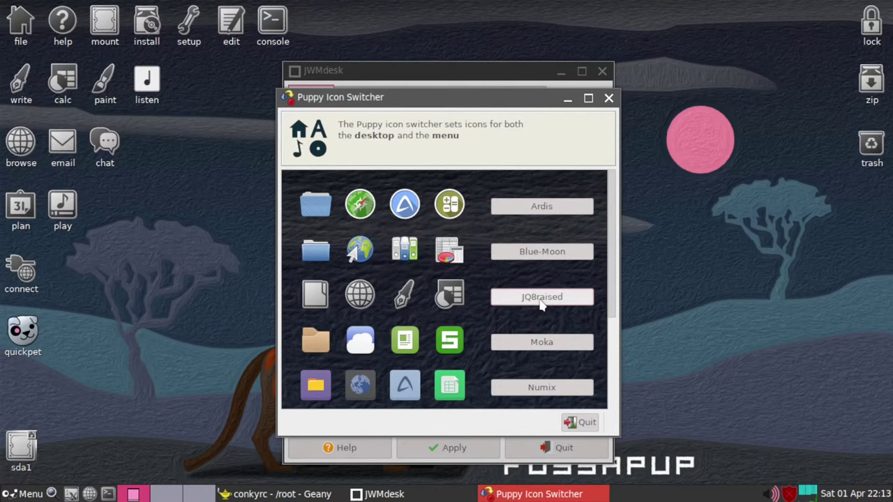
left_click(542, 342)
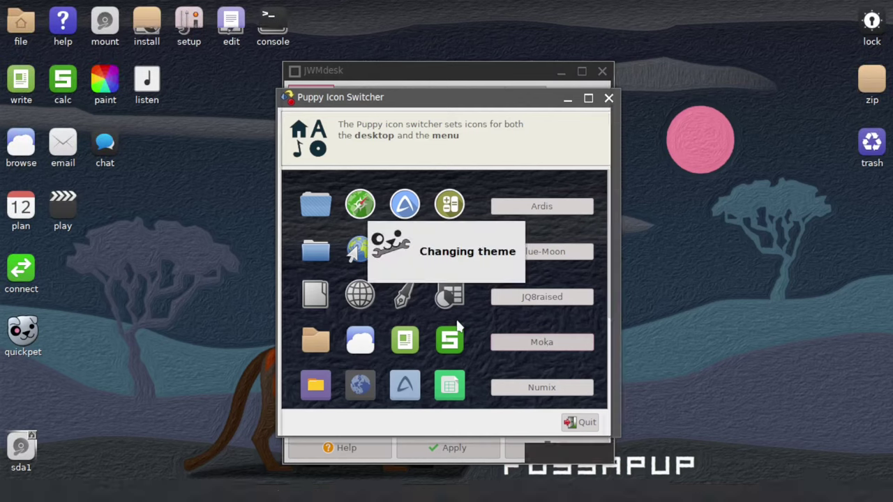
Try the Numix, PMaterial, StandardSvg and uniform icon themes on the desktop
scroll(458, 325, "down", 2)
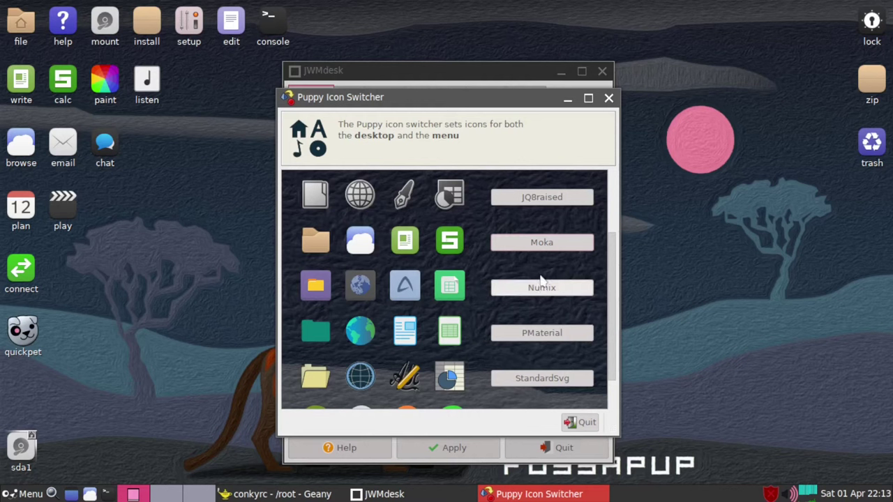
left_click(543, 242)
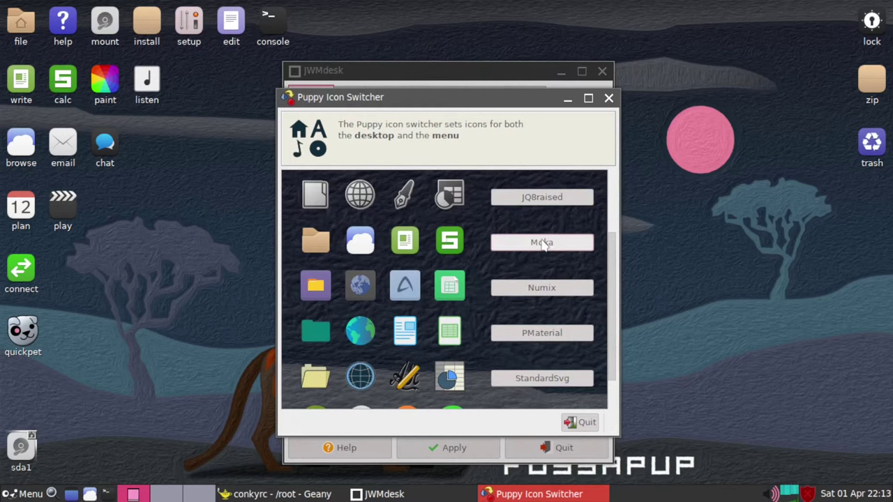
left_click(549, 292)
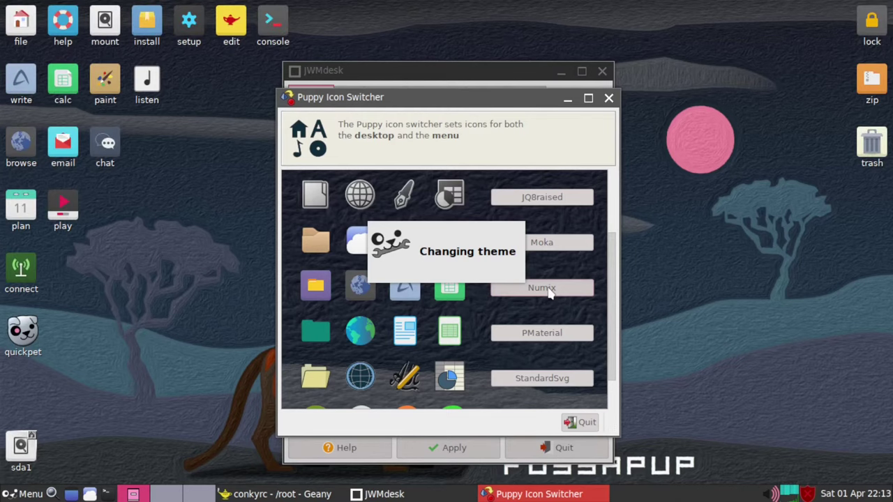
left_click(543, 333)
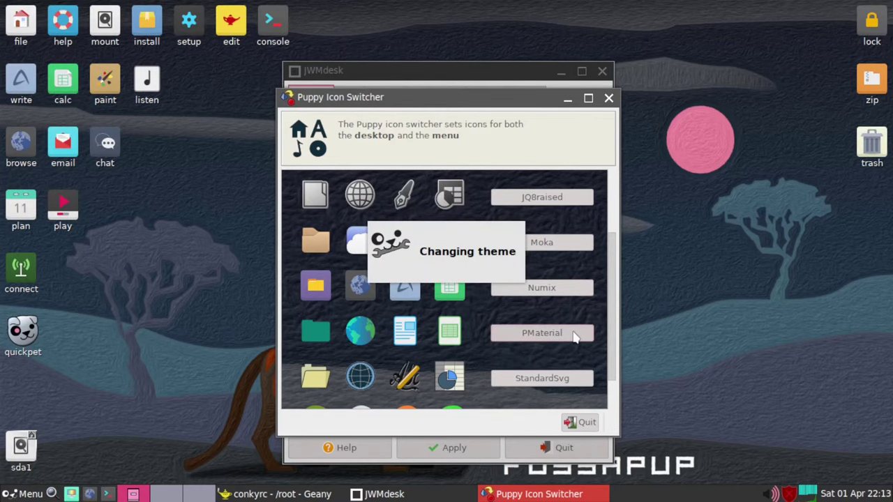
left_click(559, 384)
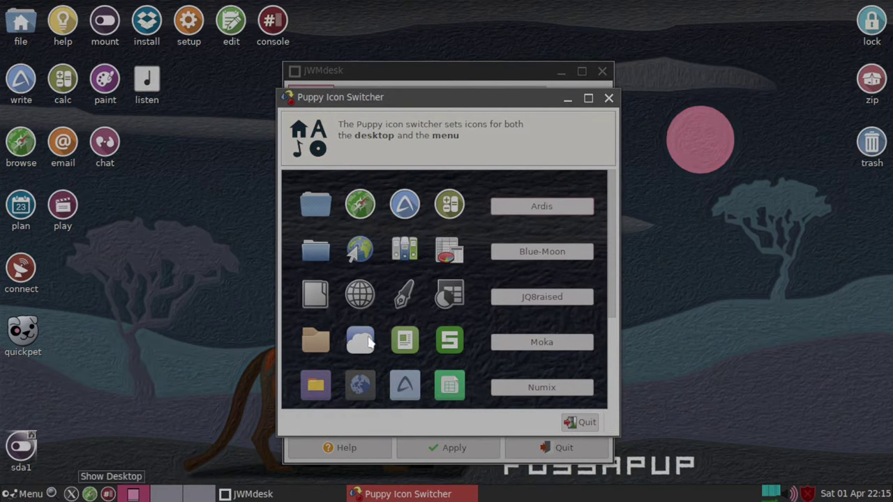
scroll(370, 341, "down", 4)
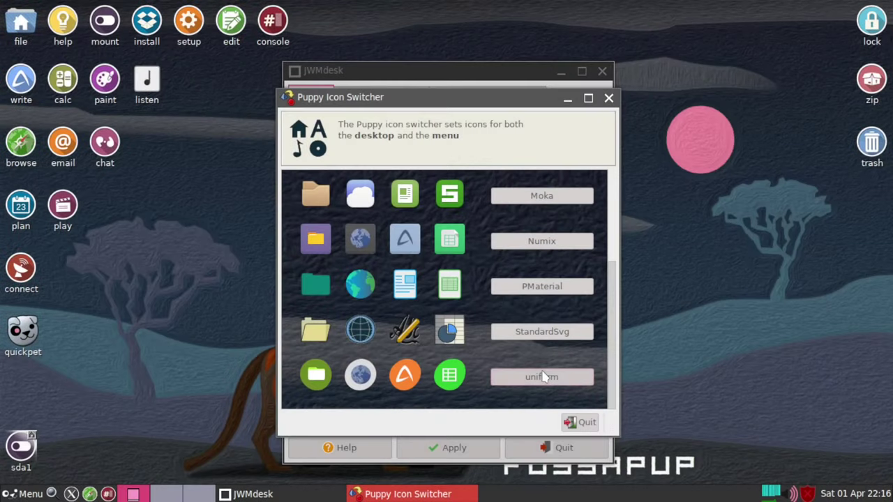
left_click(542, 377)
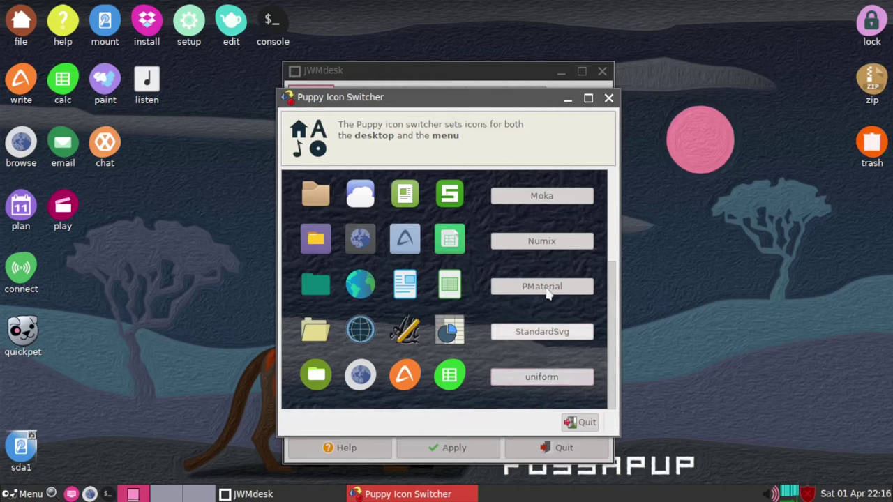
Set the desktop and menu icons to the Blue-Moon theme and close the icon switcher
scroll(512, 182, "up", 3)
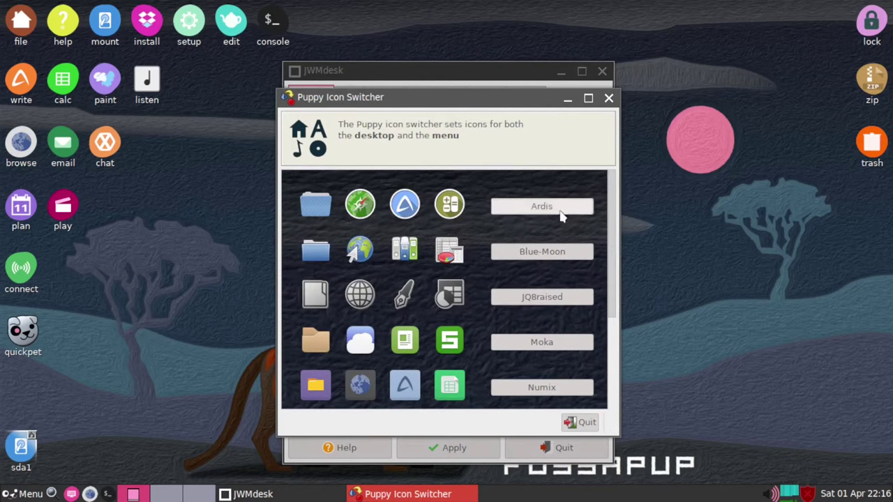
left_click(556, 254)
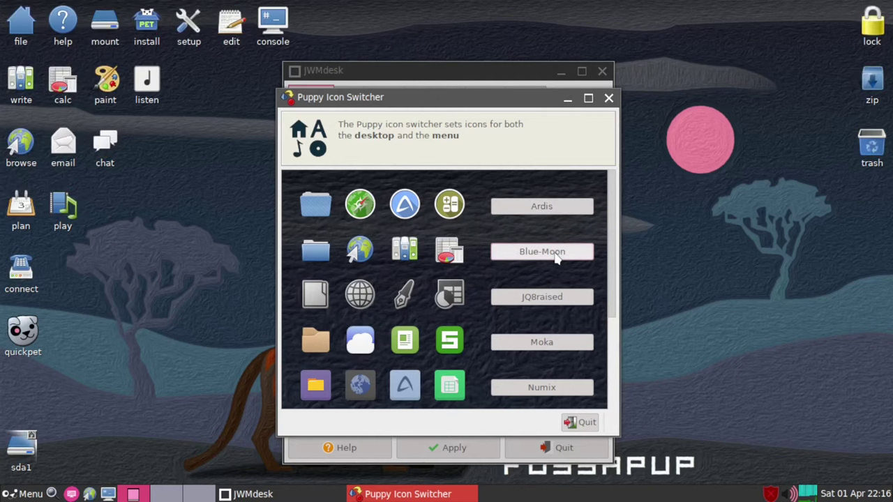
left_click(610, 97)
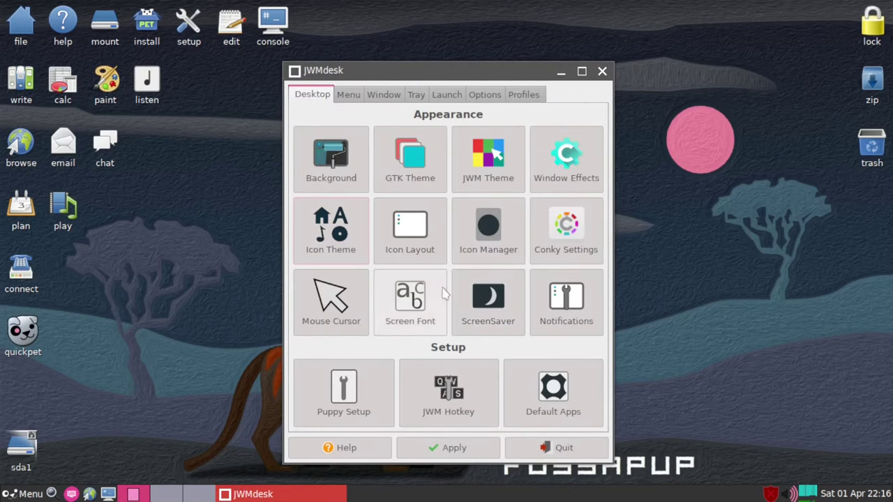
Look over the desktop icon layout, icon manager, window and tray options without changing any of them
left_click(434, 252)
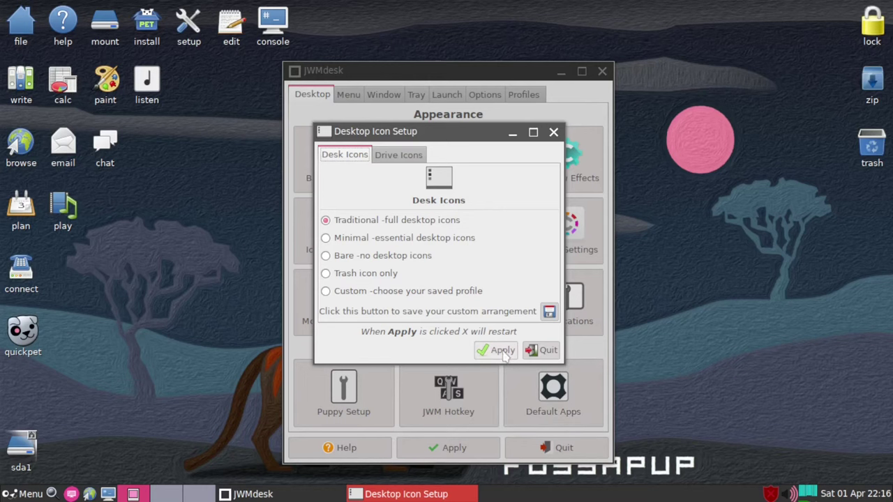
left_click(543, 352)
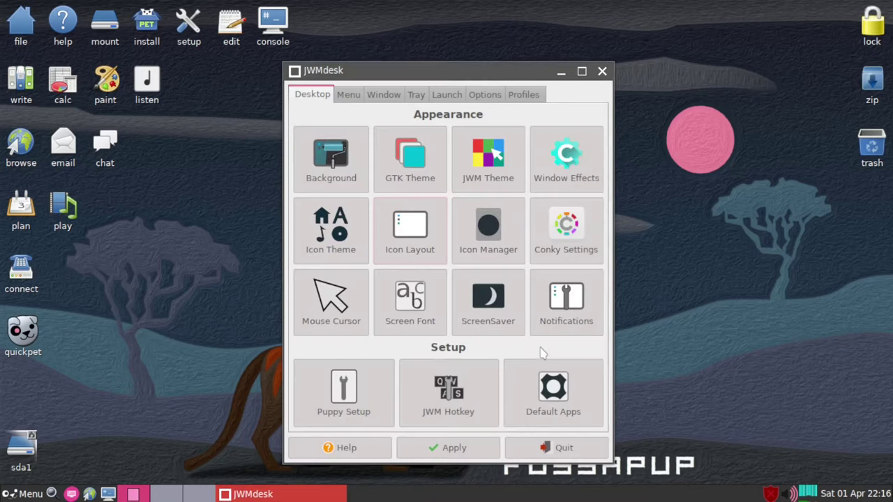
left_click(509, 245)
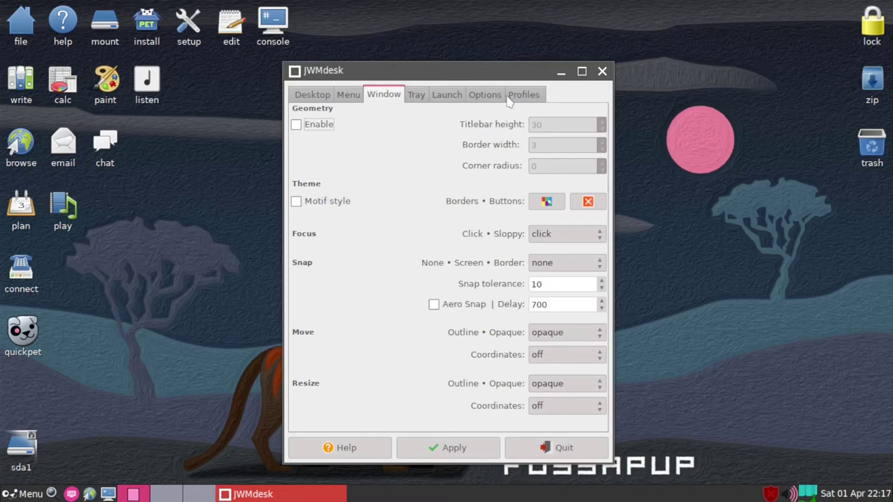
left_click(416, 96)
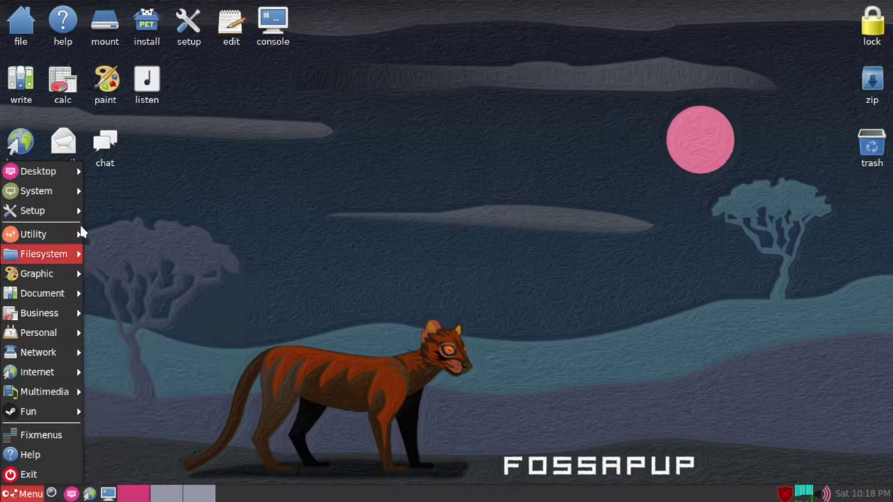
Open the ROX-Filer file manager, view the home folder maximized, and close it after restoring its window size
mouse_move(76, 237)
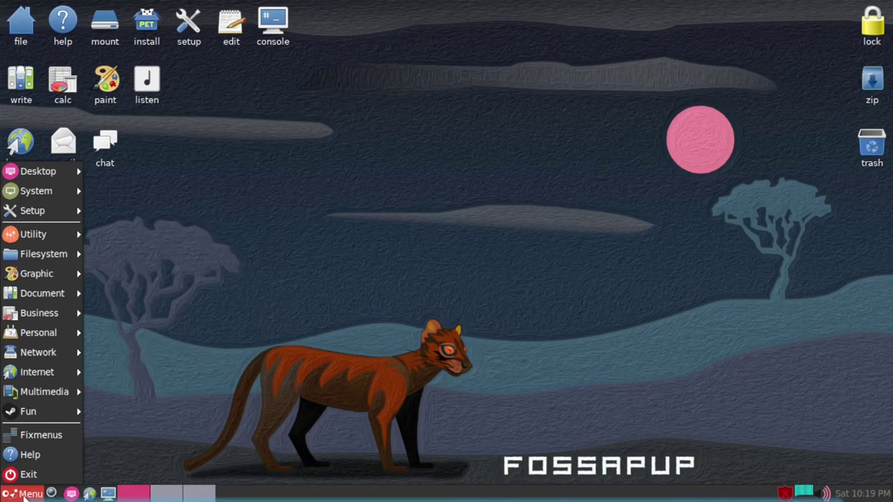
mouse_move(44, 393)
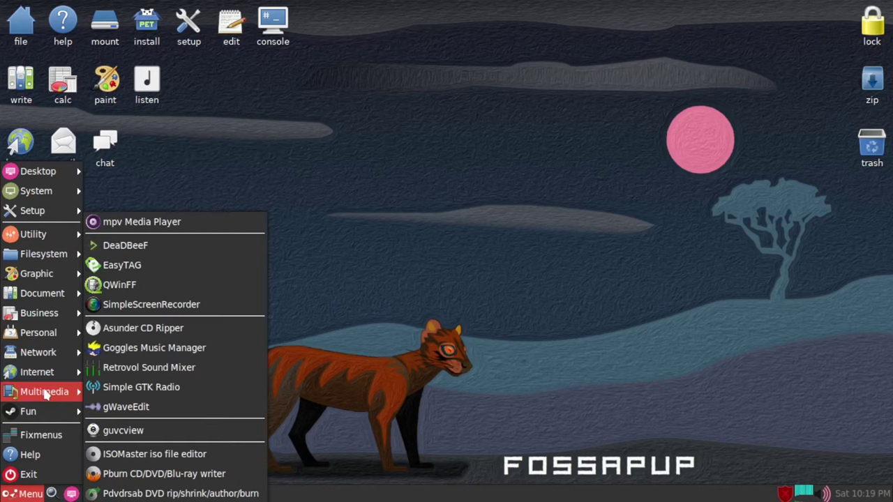
mouse_move(47, 276)
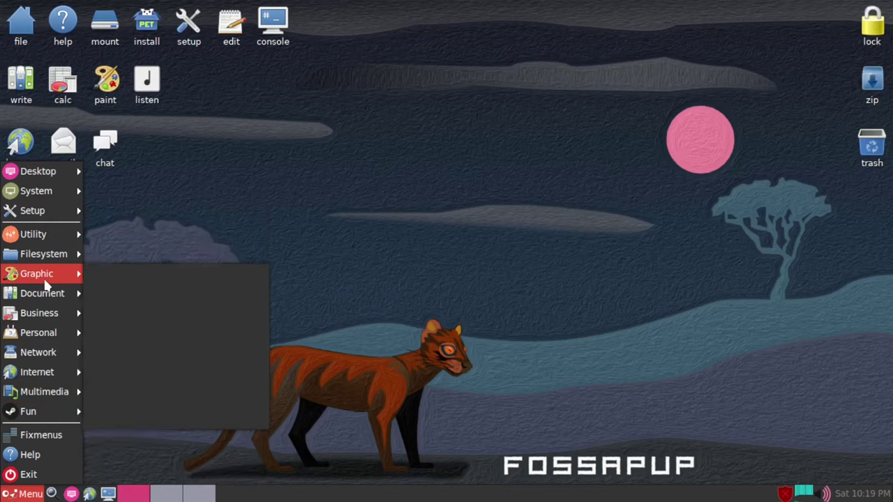
mouse_move(56, 257)
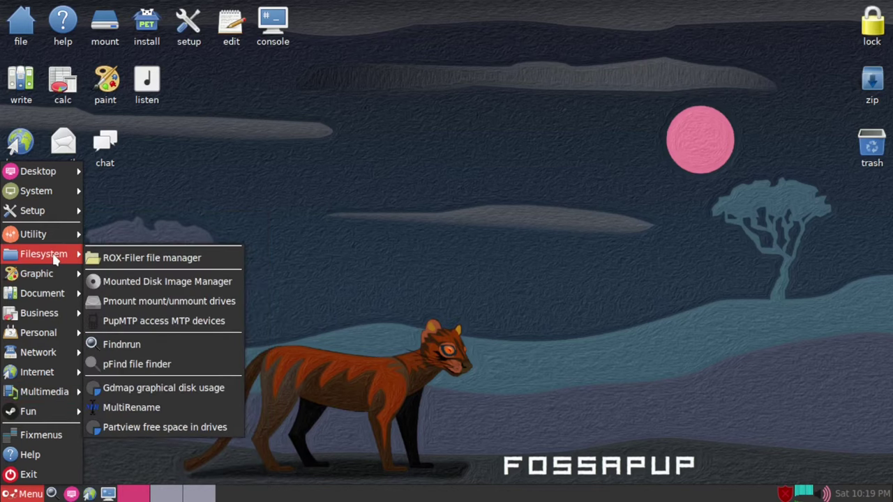
left_click(103, 259)
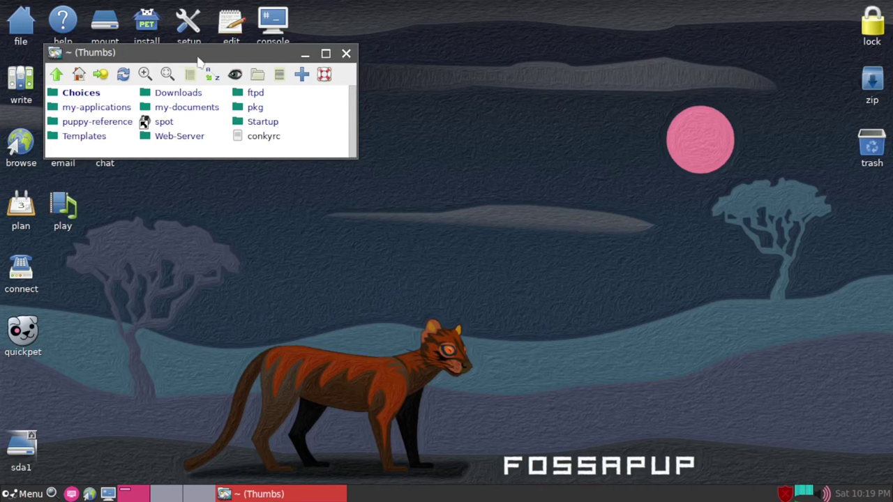
left_click(325, 53)
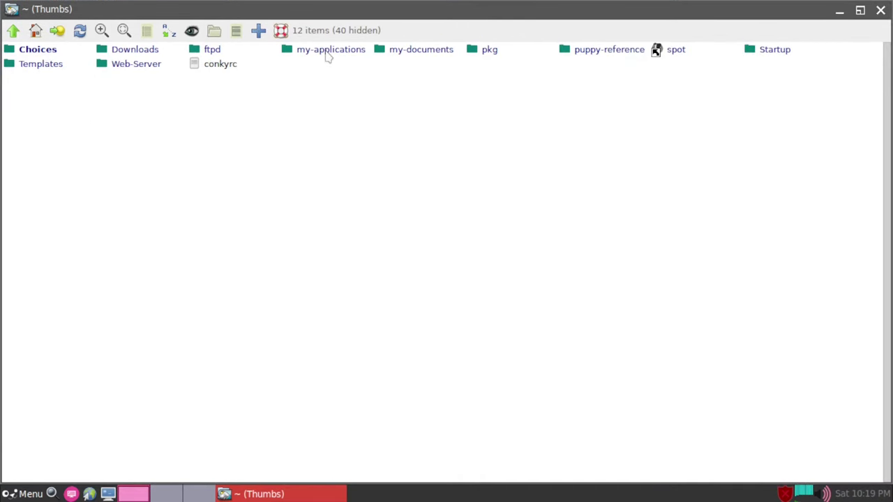
key("alt+F10")
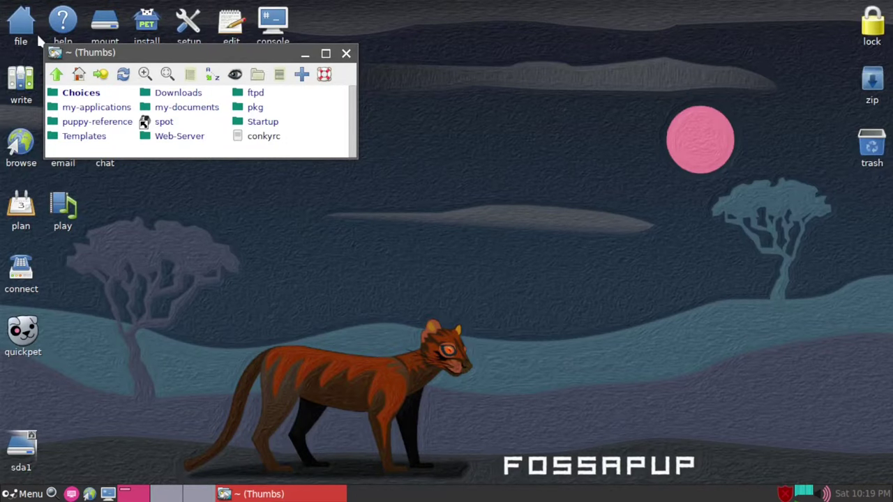
left_click(346, 55)
Open the Gdmap graphical disk usage tool from the Filesystem applications, look at its window, and close it
left_click(18, 493)
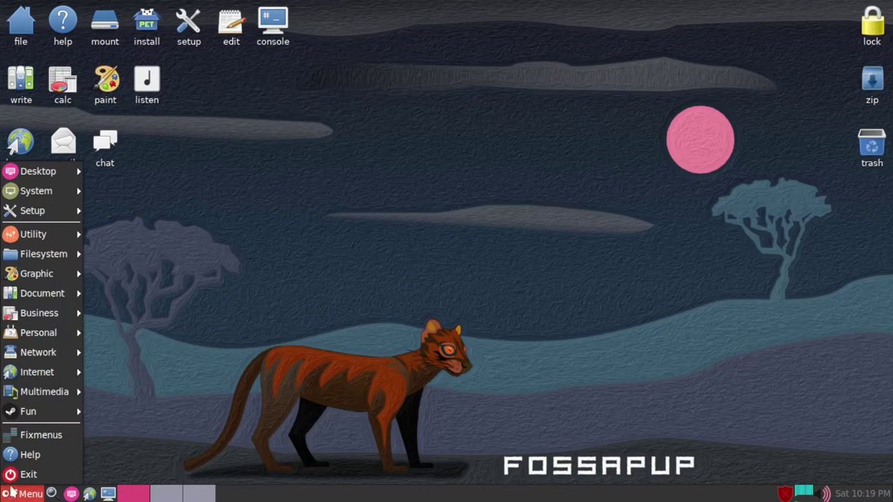
mouse_move(60, 274)
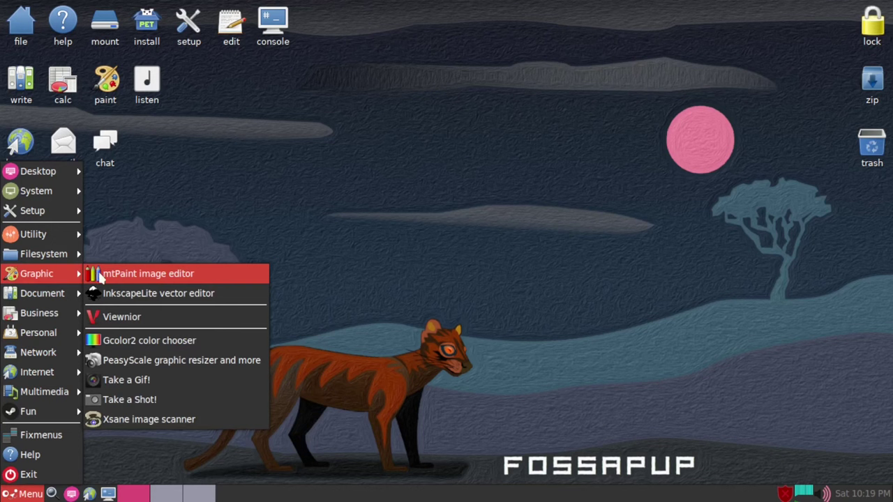
mouse_move(80, 256)
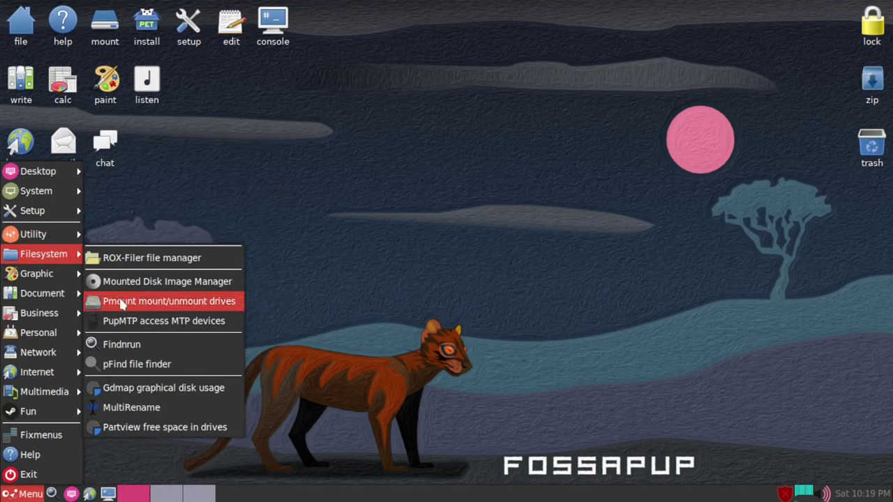
left_click(157, 390)
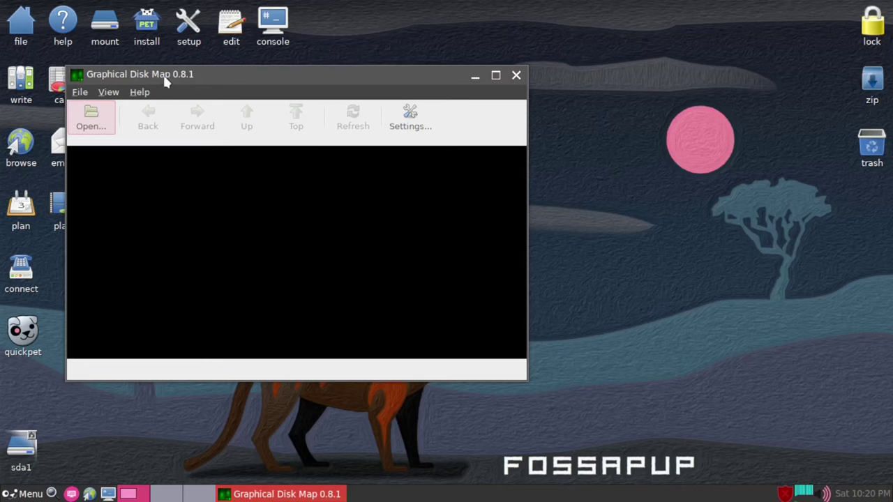
left_click(516, 75)
Look through the programs available in the Filesystem, Graphic and Document application categories
left_click(24, 492)
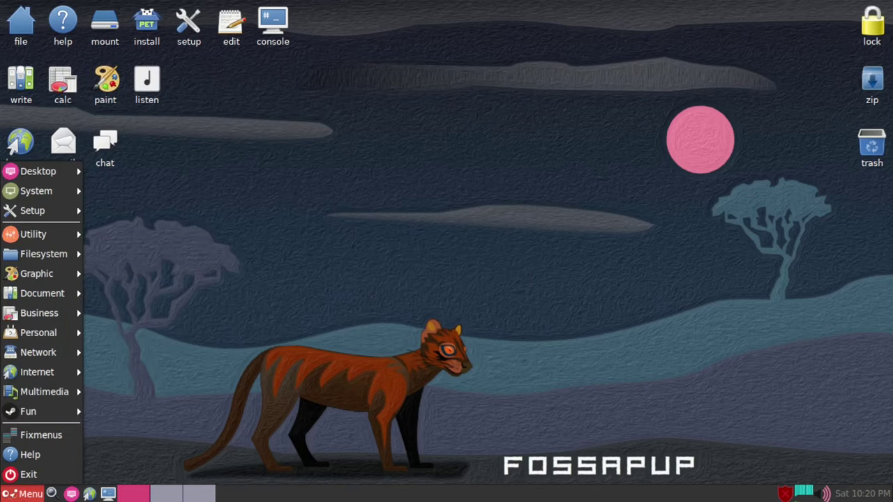
mouse_move(61, 249)
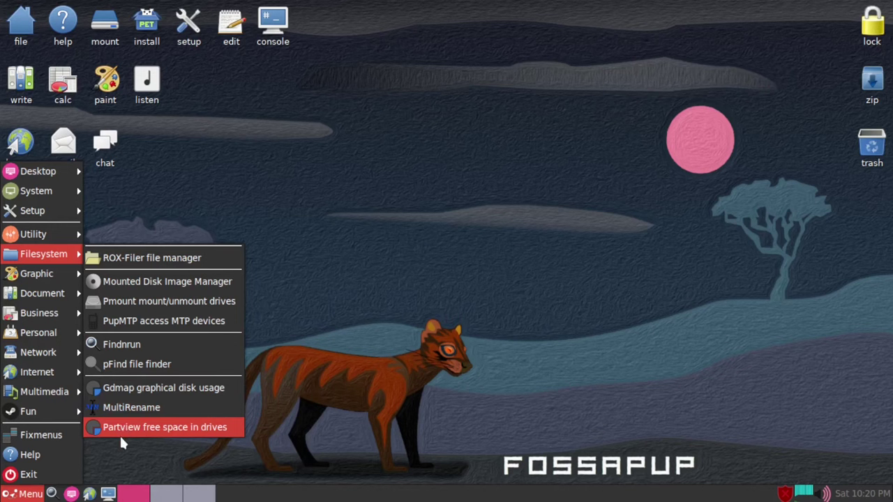
mouse_move(49, 277)
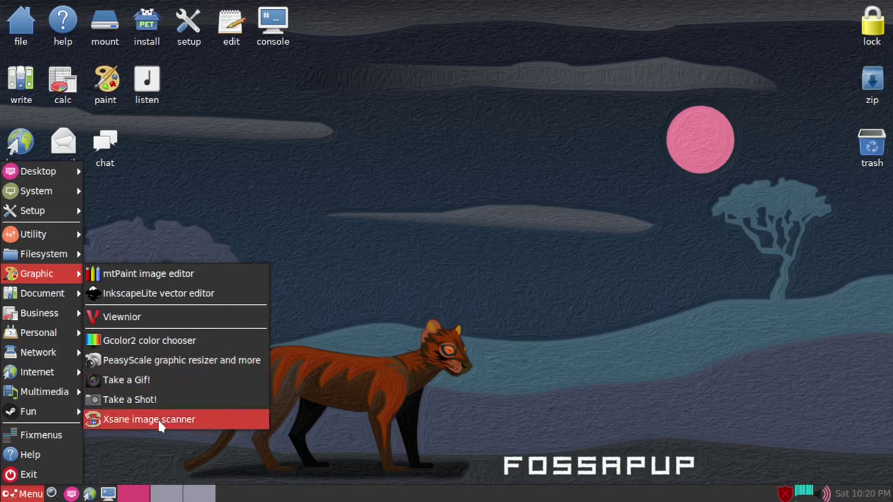
mouse_move(43, 296)
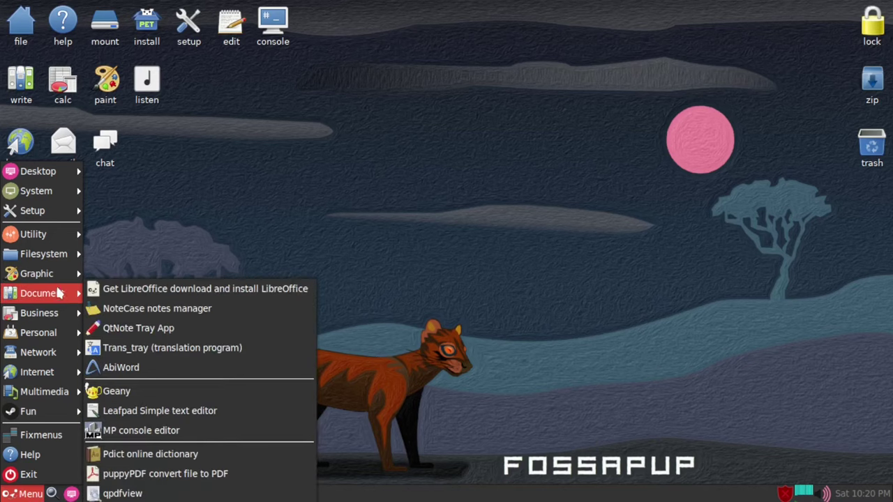
mouse_move(61, 211)
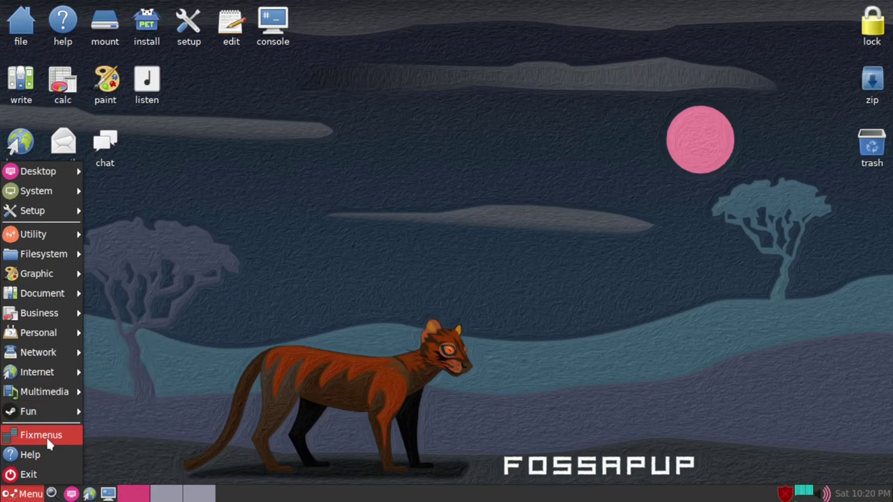
Open a terminal, run htop to check memory and CPU usage, and close the terminal
mouse_move(38, 264)
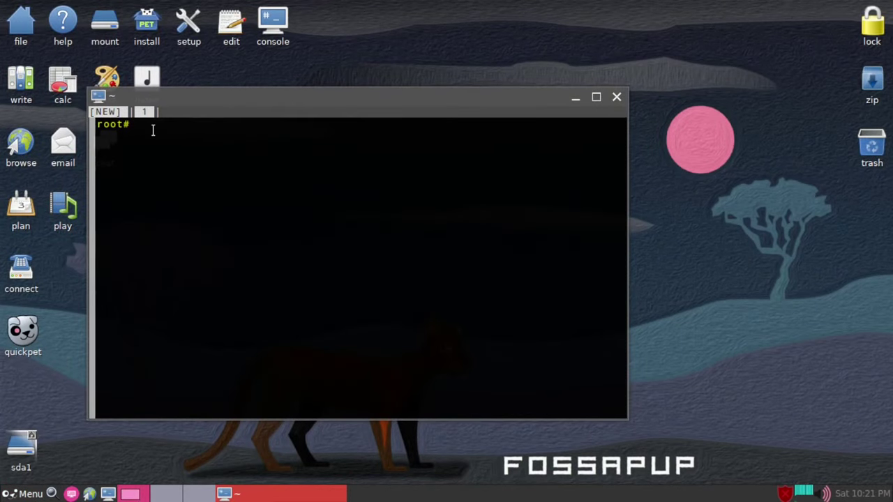
type("htop")
key("Return")
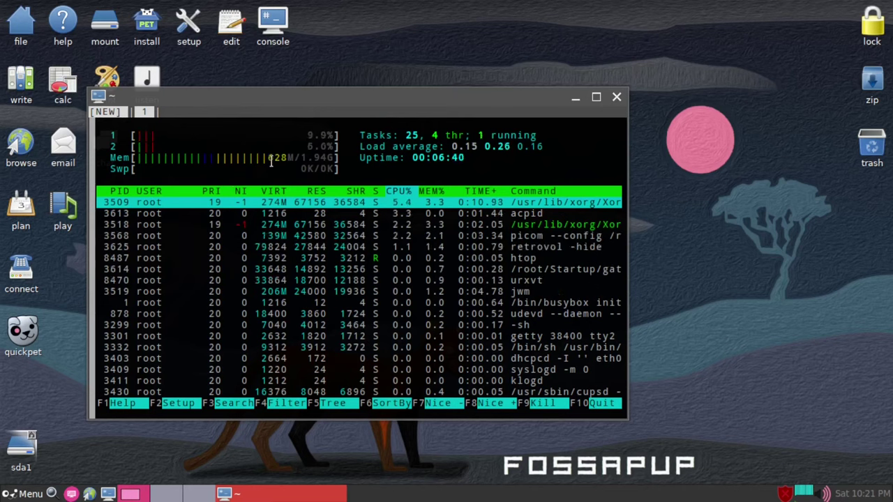
left_click(617, 99)
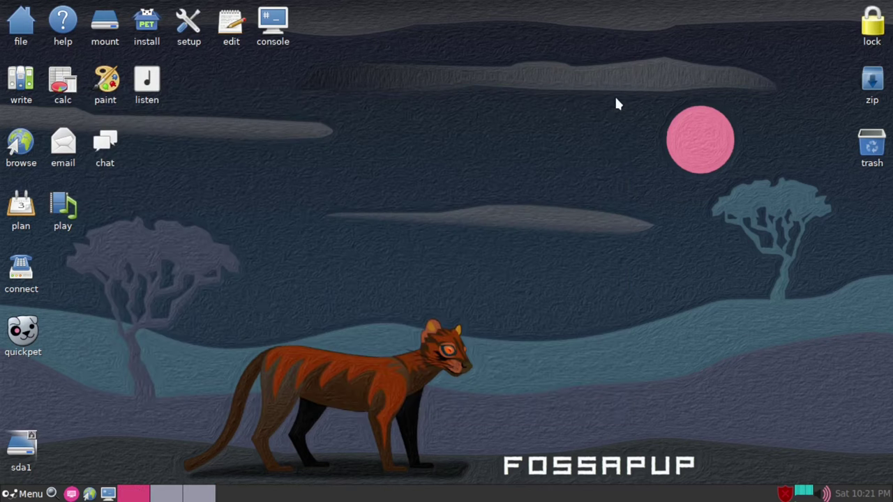
Look through the programs available in the Business, Personal, Network and Internet application categories
left_click(25, 493)
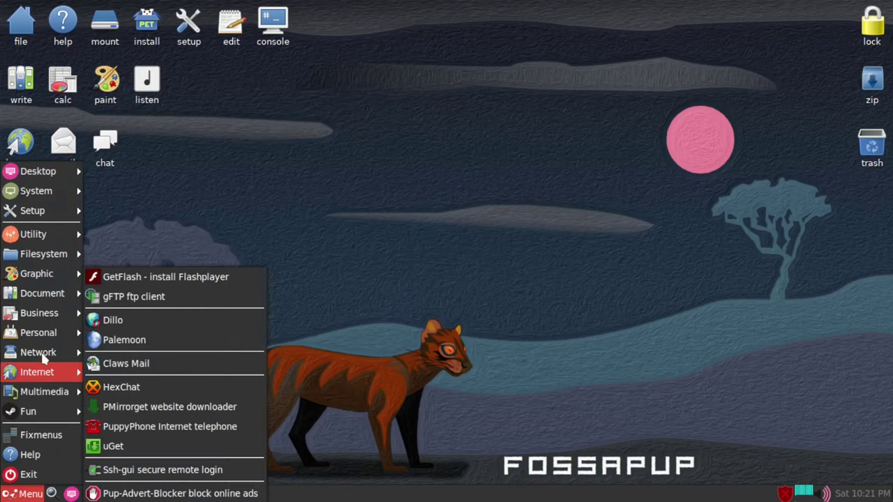
mouse_move(55, 320)
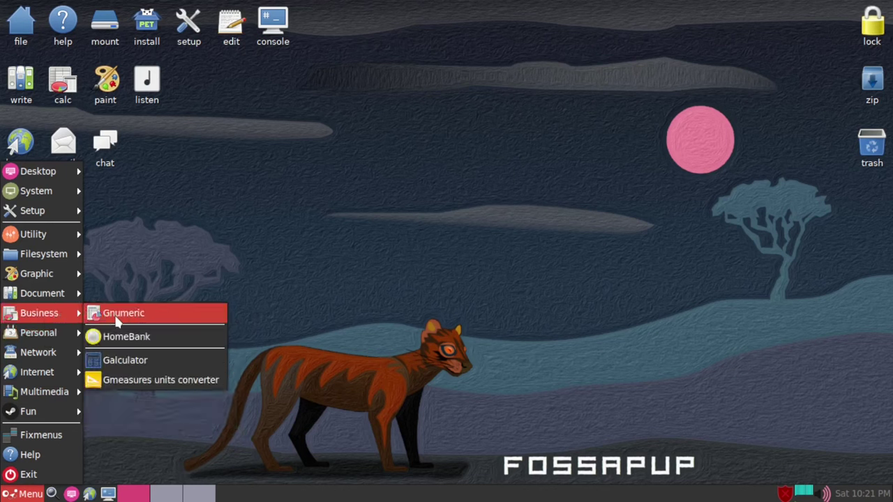
mouse_move(50, 300)
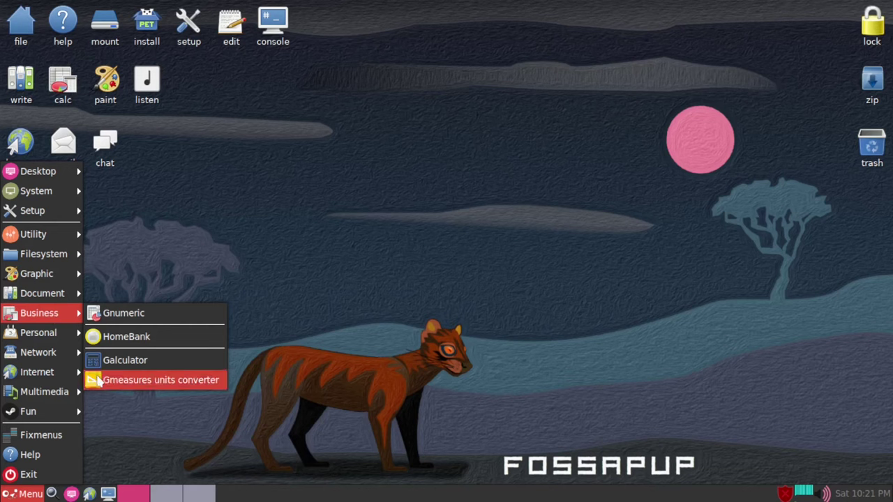
mouse_move(58, 335)
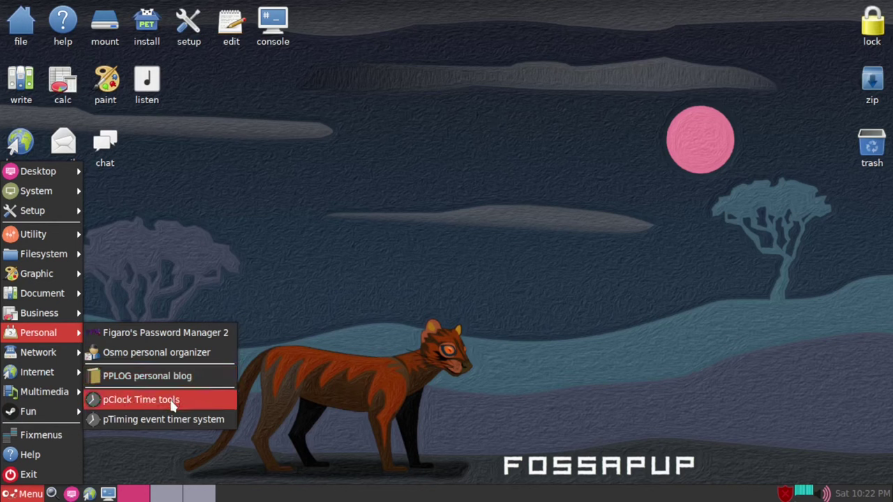
mouse_move(60, 357)
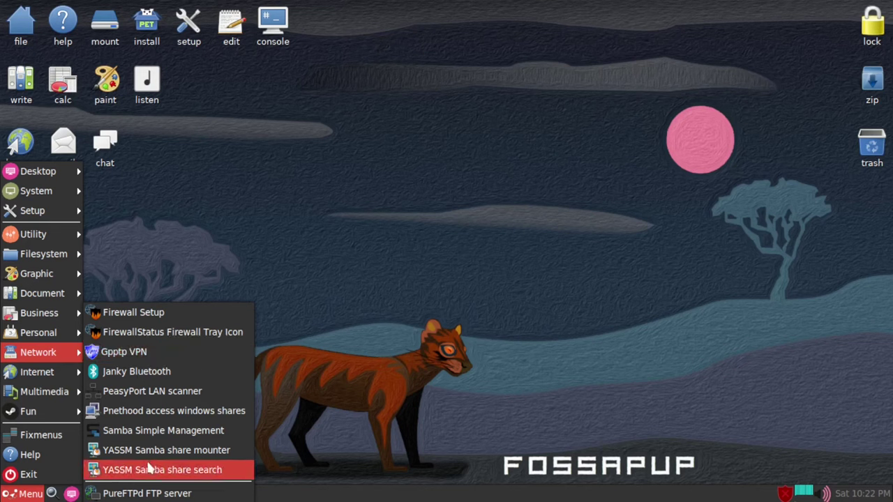
mouse_move(30, 377)
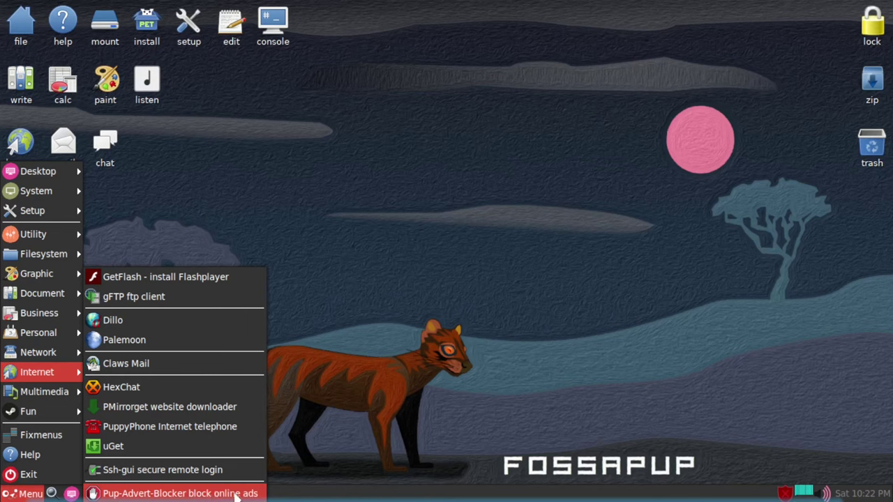
Open mpv Media Player from the Multimedia applications, look at its window, and close it
mouse_move(52, 390)
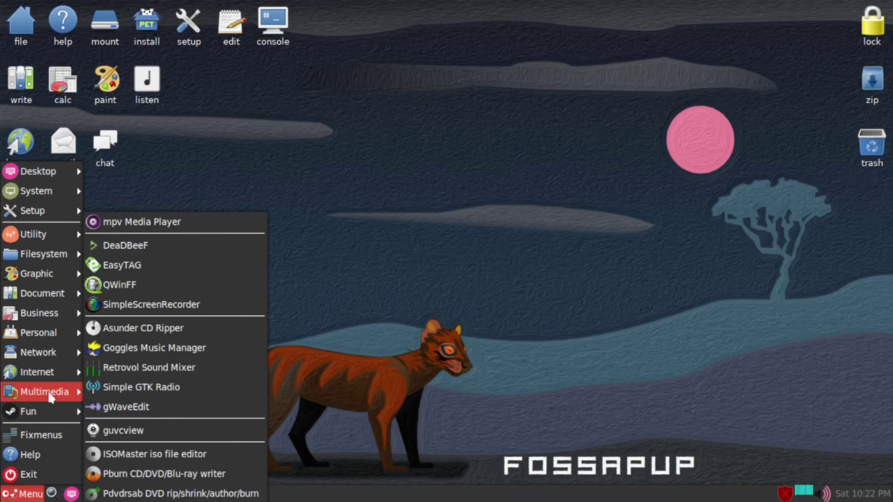
left_click(157, 223)
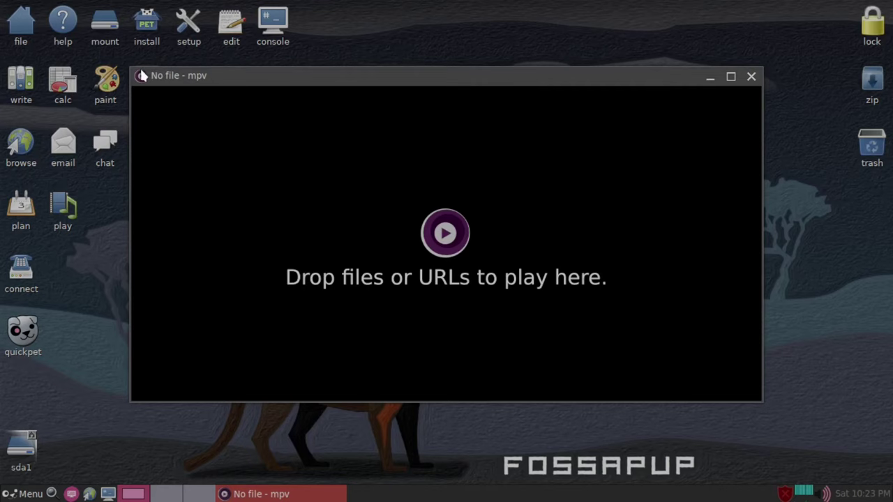
left_click(750, 78)
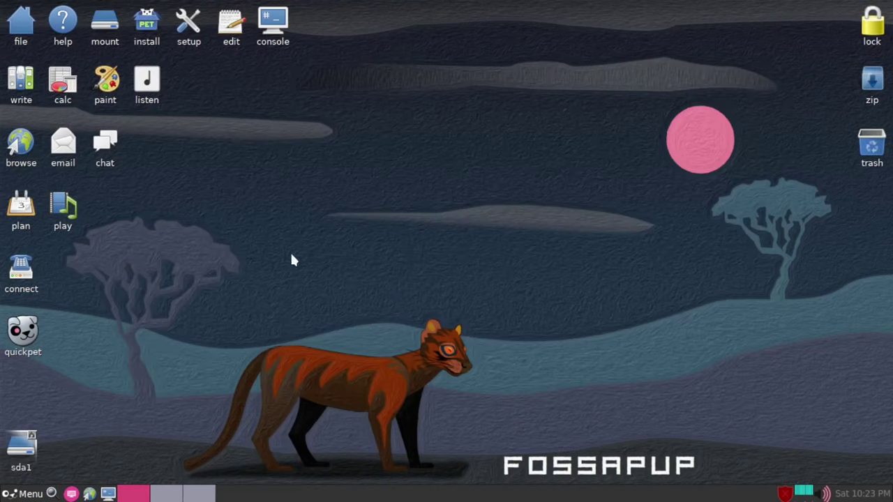
Open the Pale Moon browser from the Internet applications and make it the default browser
left_click(12, 497)
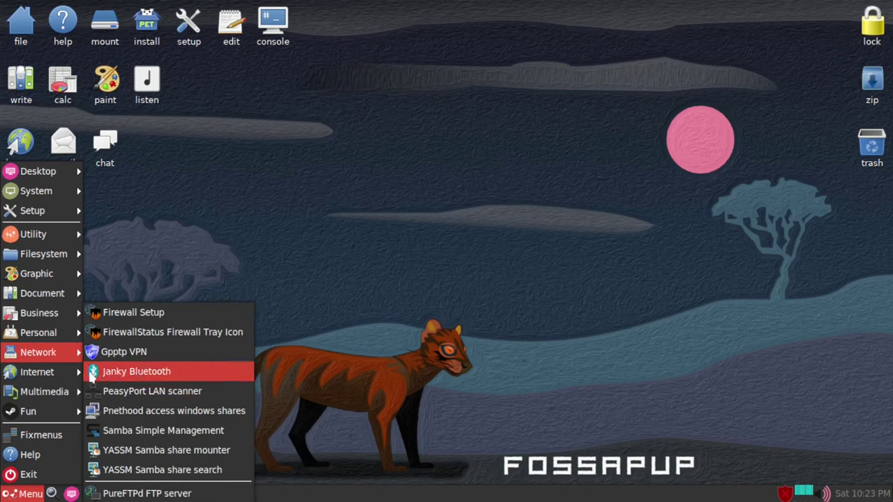
mouse_move(70, 380)
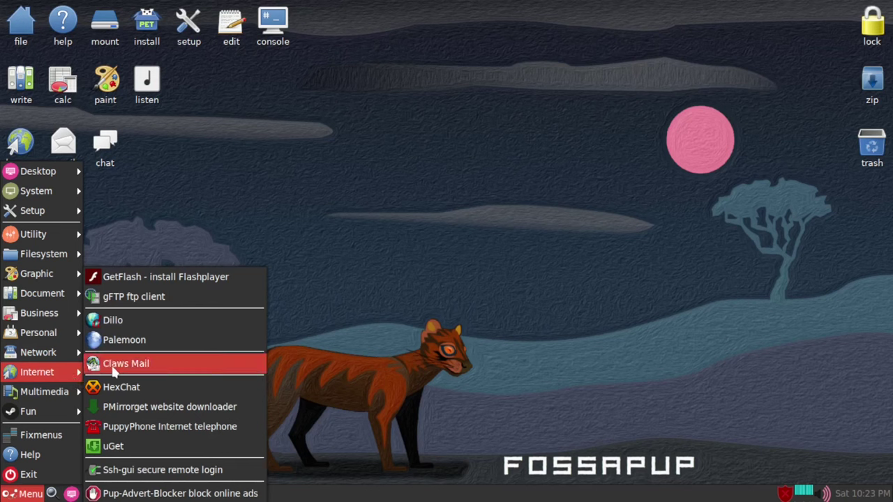
left_click(119, 340)
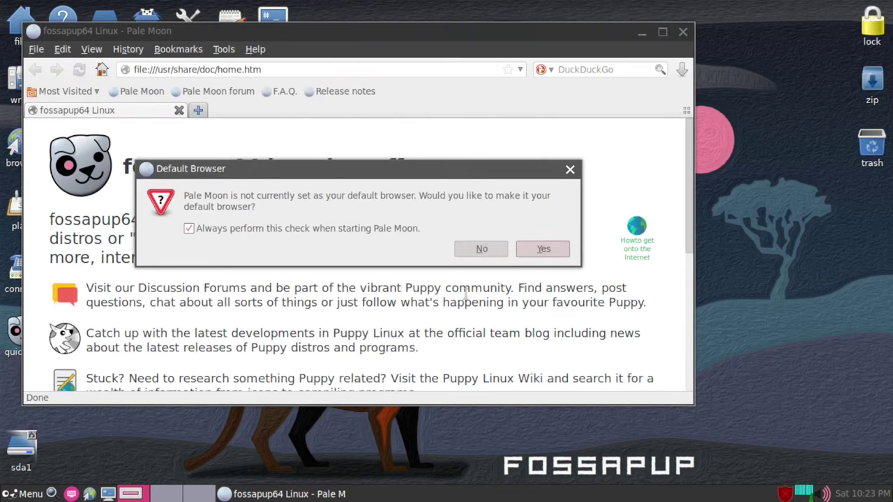
left_click(545, 251)
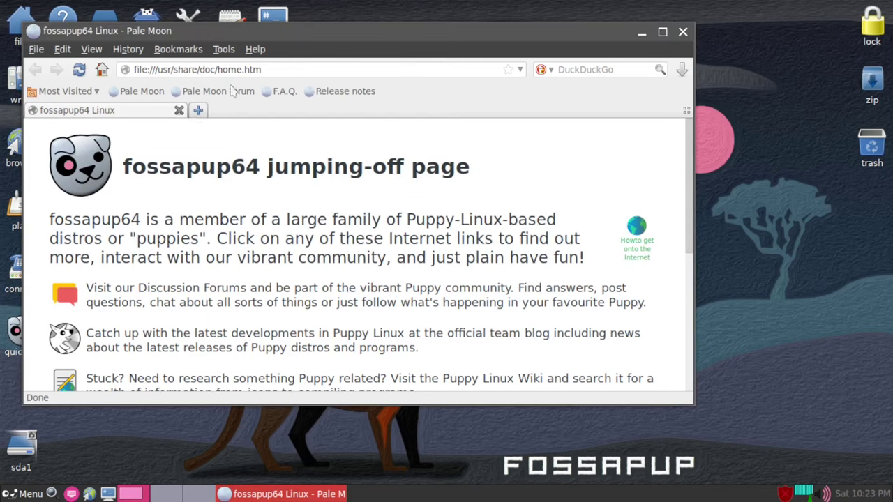
Load youtube.com in a new Pale Moon tab
left_click(199, 111)
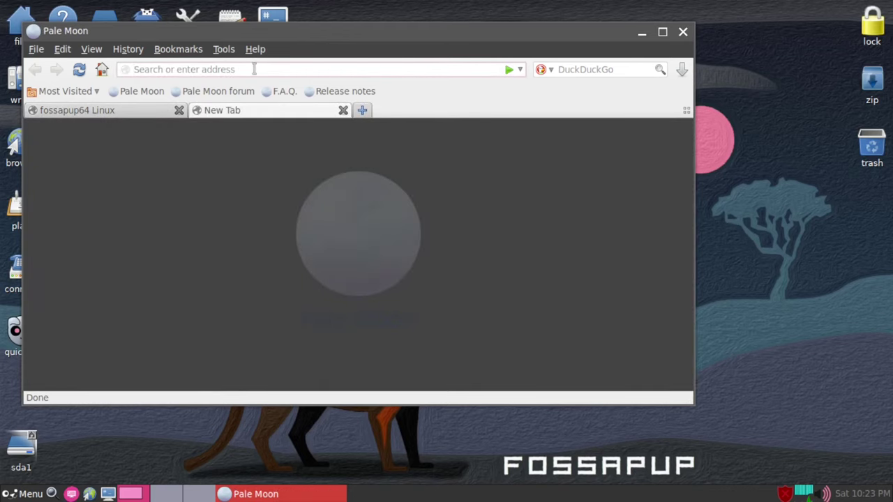
type("yo")
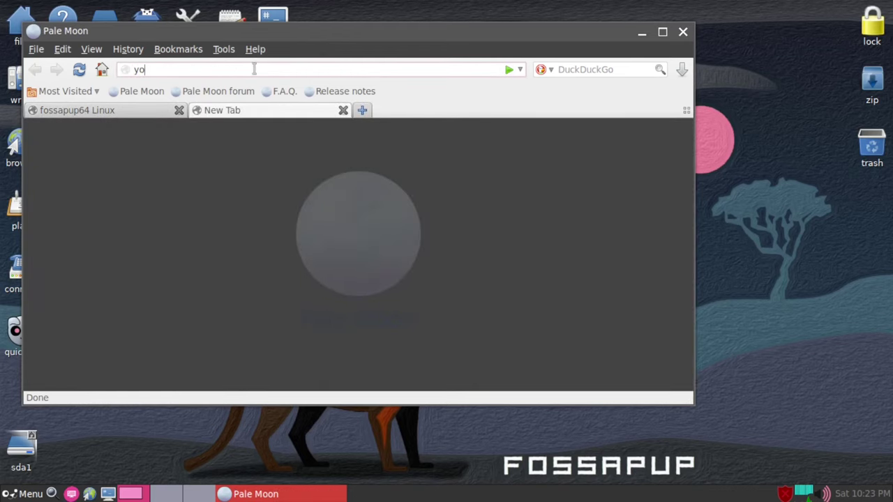
type("utube.com")
key("Return")
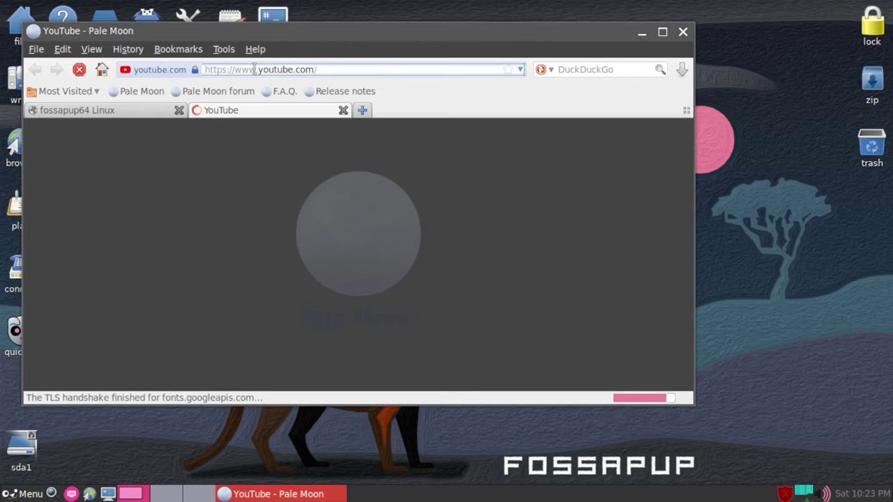
Maximize the browser window and search YouTube for "thetuxsteveoproject"
left_click(662, 32)
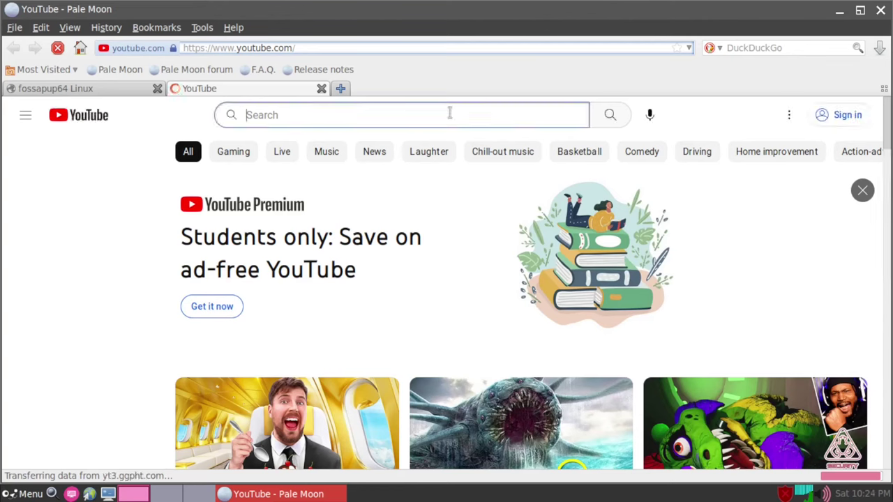
type("thetu")
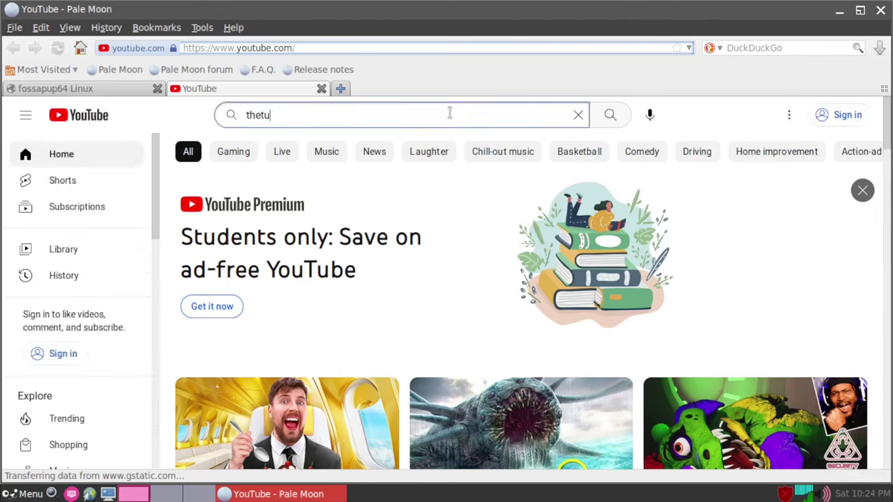
type("xsteveop")
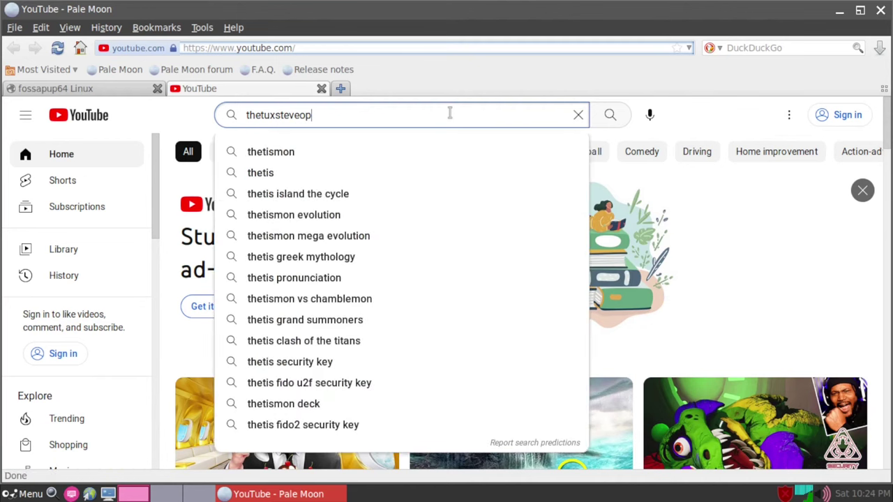
type("roject")
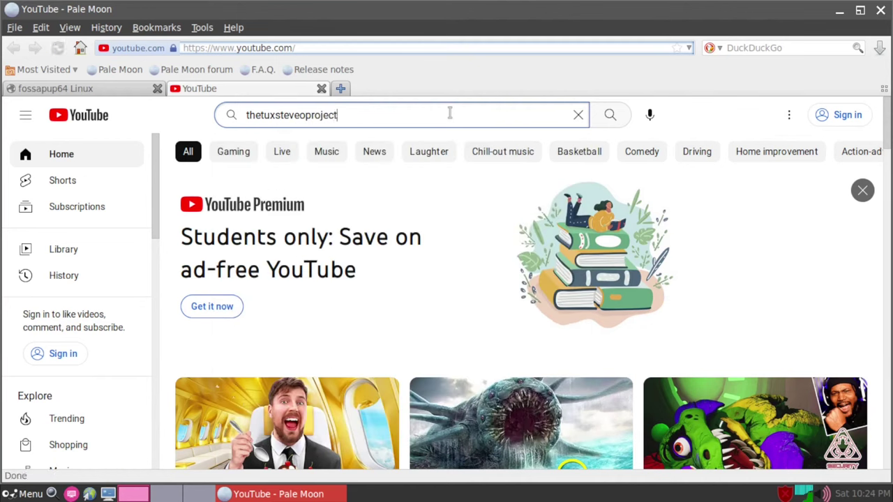
key("Return")
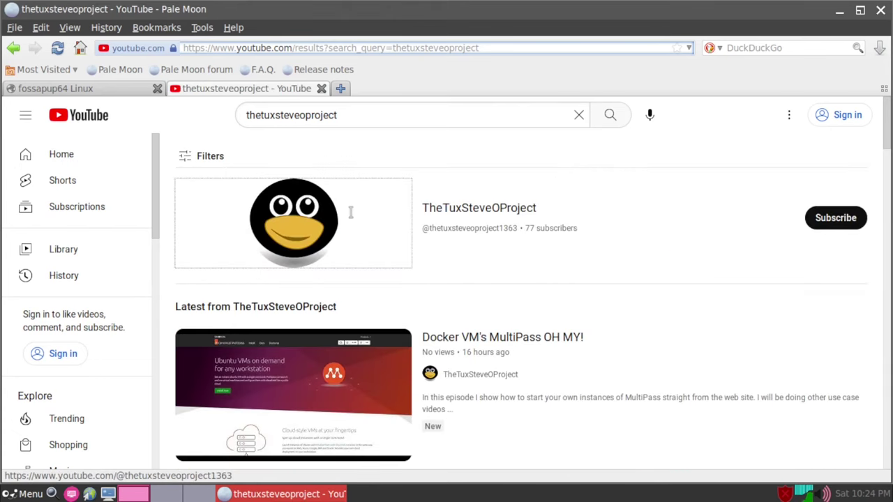
Open the TheTuxSteveOProject channel from the search results and start the PrimeOS video from its list of videos
left_click(304, 232)
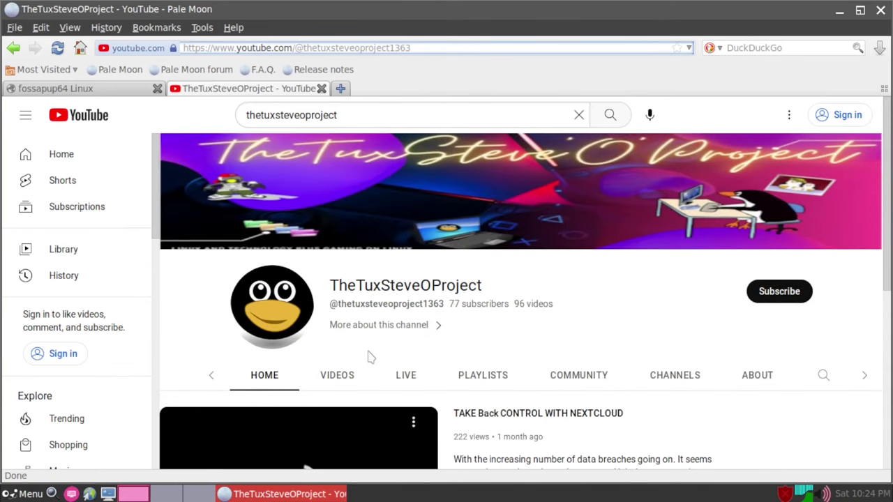
scroll(368, 349, "down", 2)
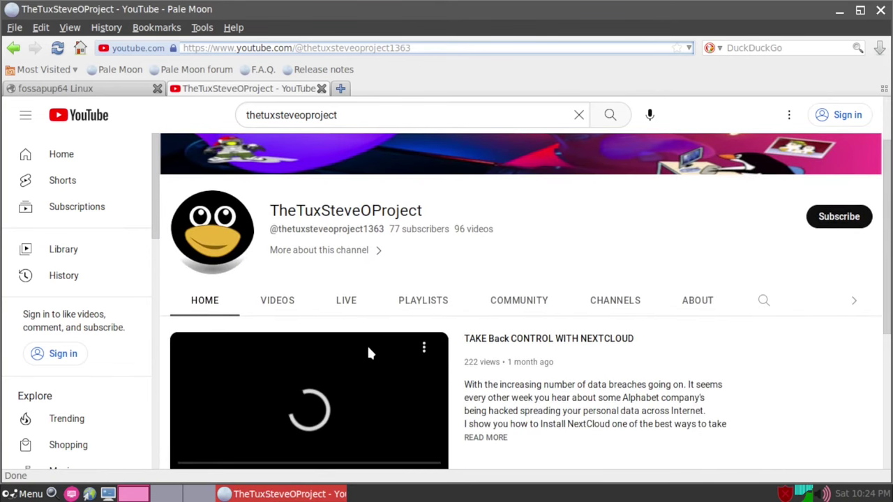
left_click(282, 307)
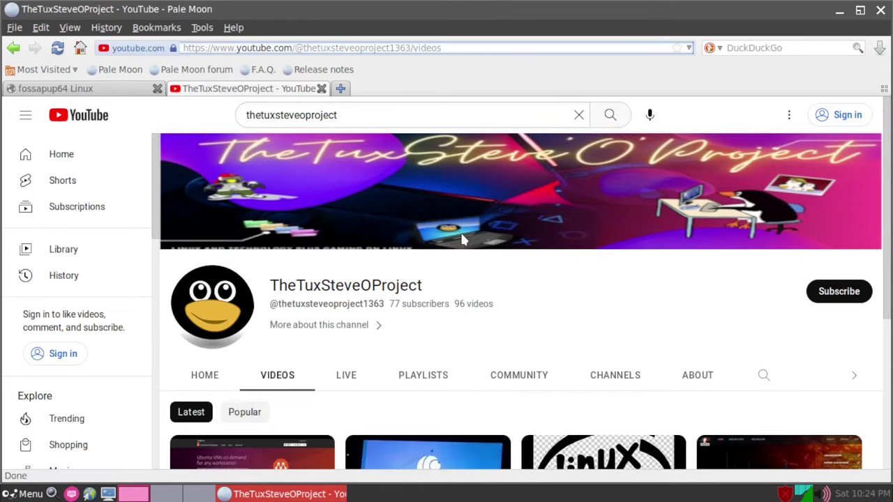
scroll(328, 370, "down", 3)
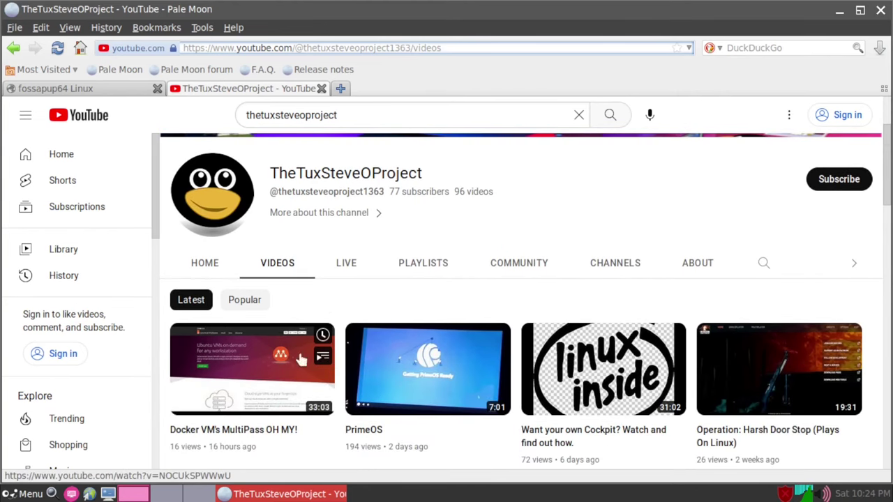
left_click(435, 392)
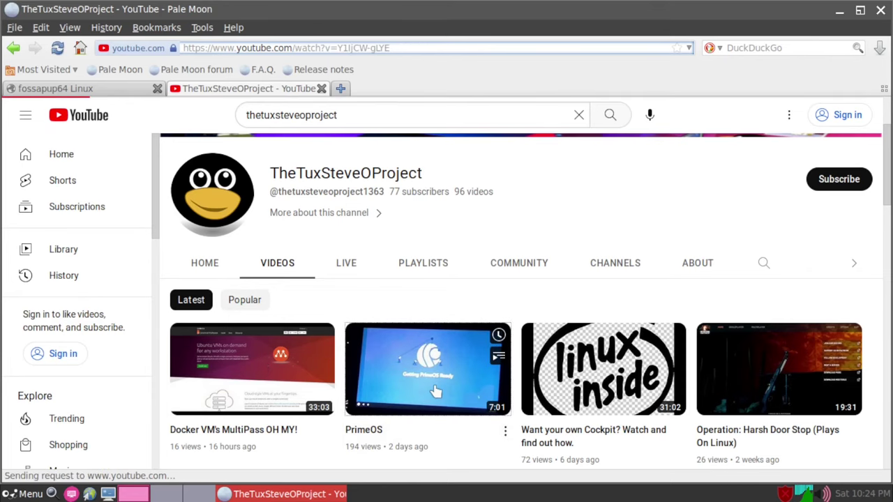